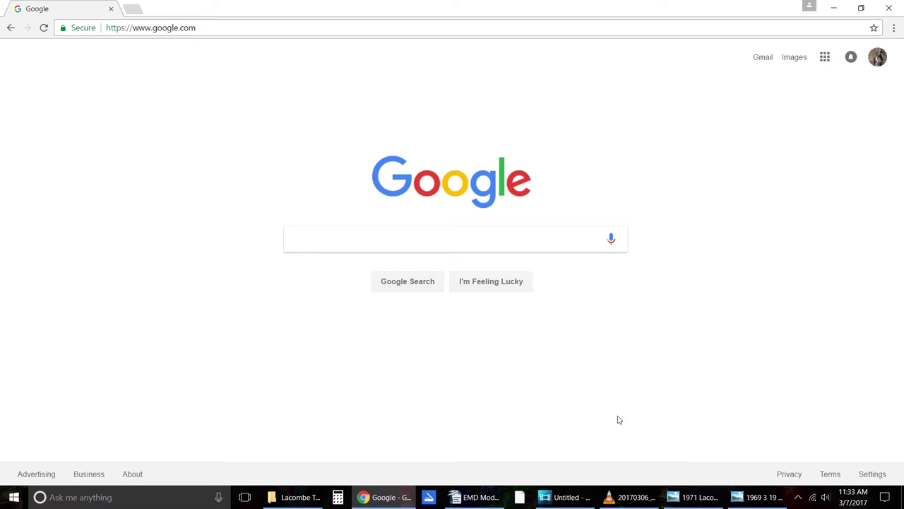
Switch to Windows Photo Viewer and view the March 19th, 1969 aerial photo and the 1971 Lacombe railroad map
mouse_move(767, 502)
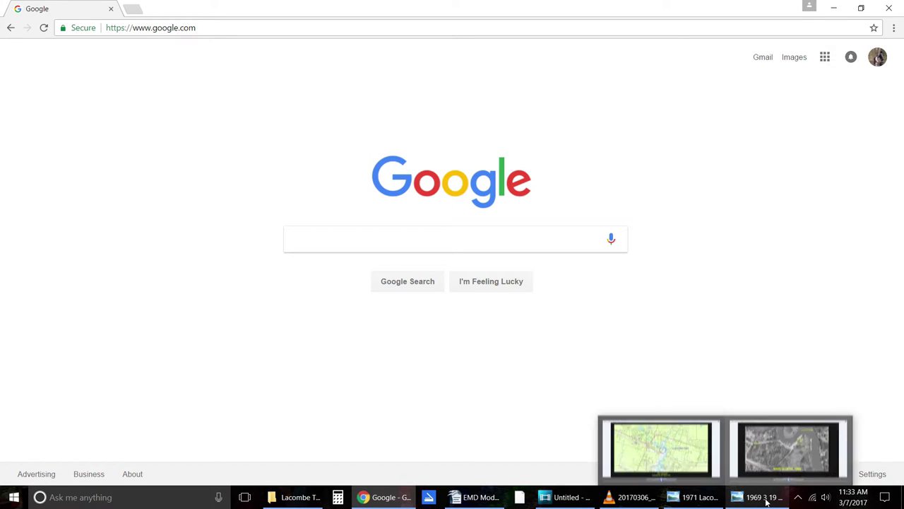
click(762, 501)
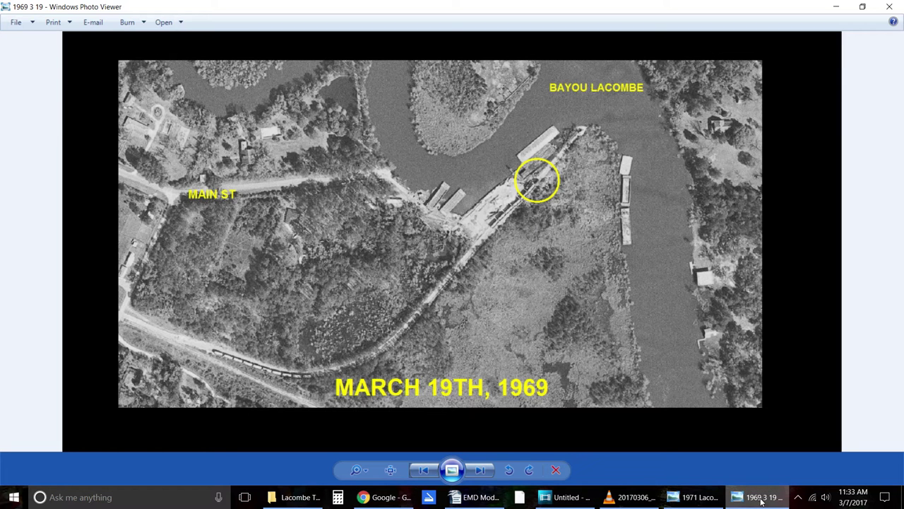
click(698, 502)
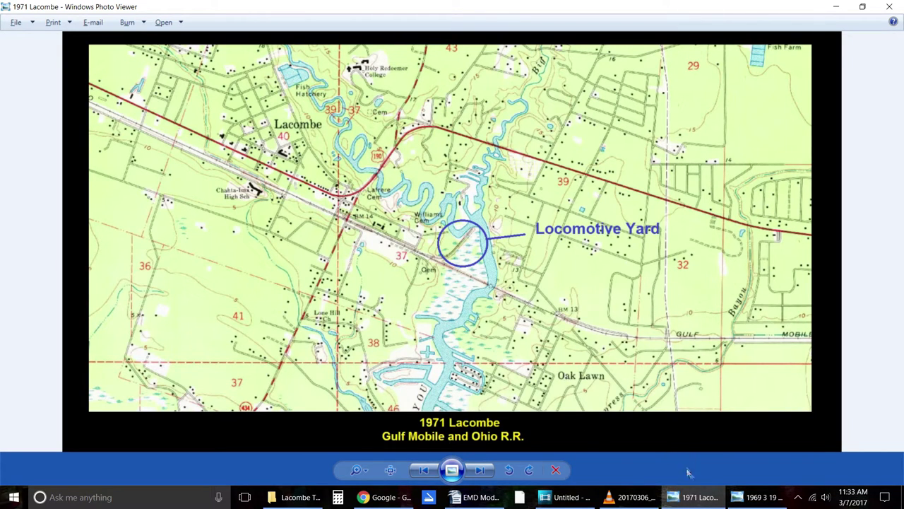
Switch to Chrome, search Google for "usgs historical aerials" and open the EarthExplorer - USGS site
click(406, 500)
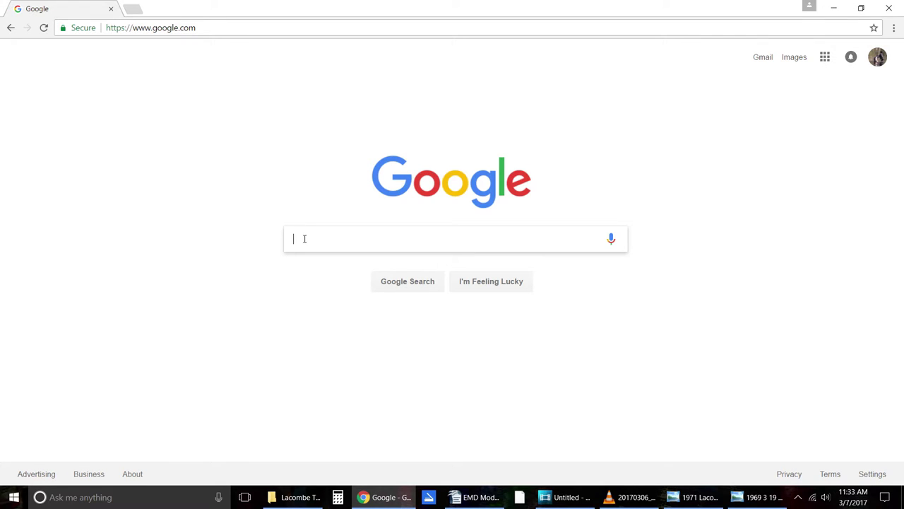
text(sgs)
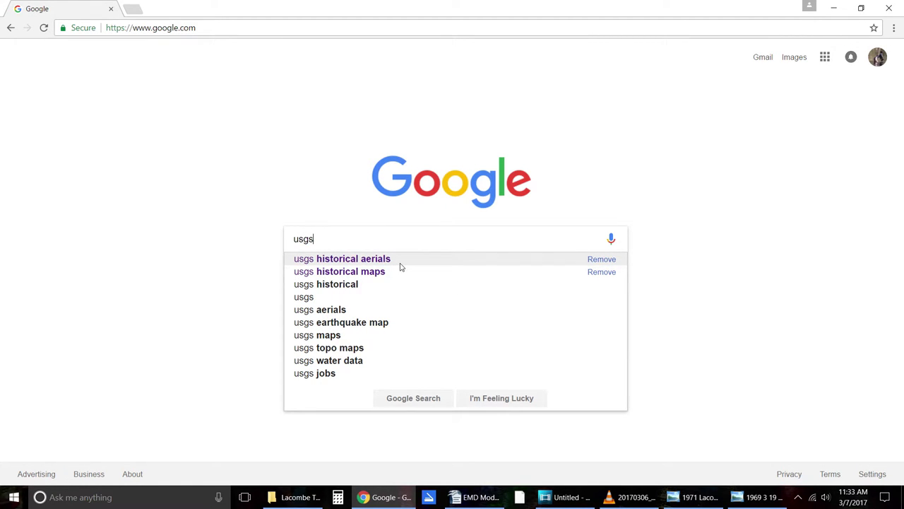
click(399, 263)
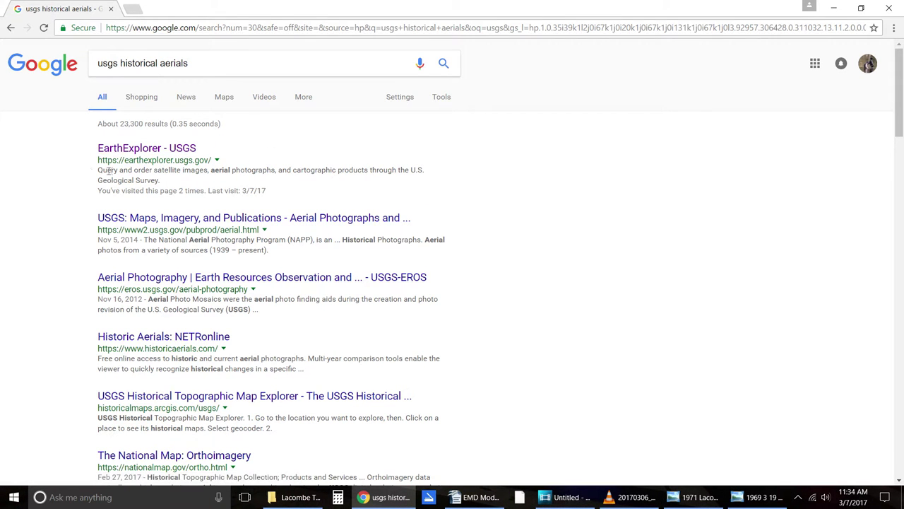
click(173, 152)
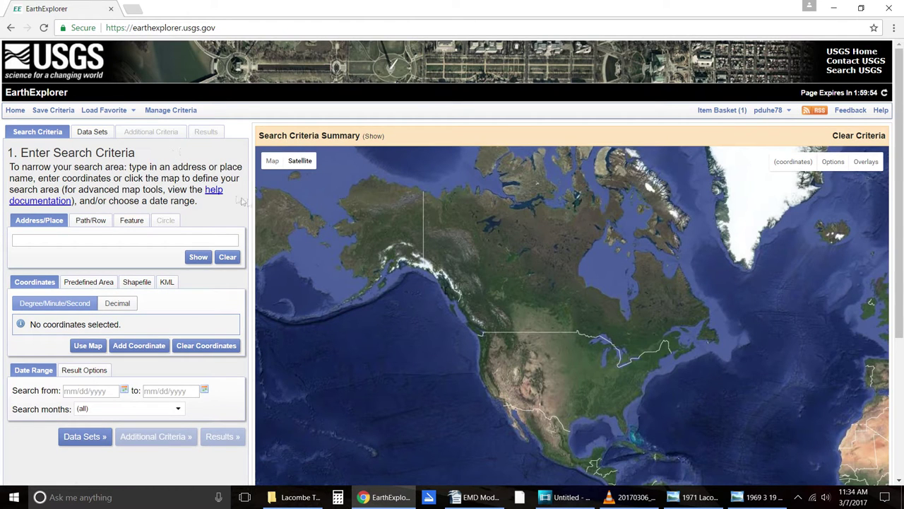
Bring the EarthExplorer satellite map in from North America to the town of Lacombe, Louisiana
drag(901, 207, 901, 214)
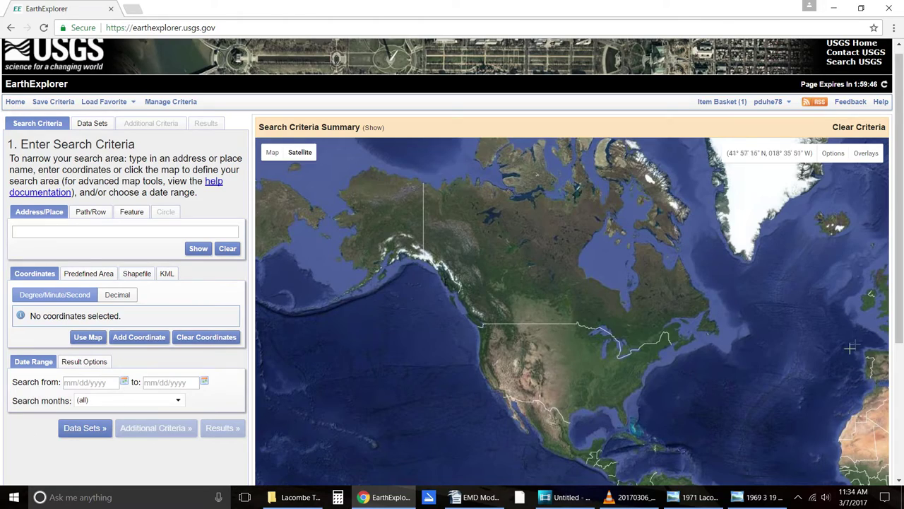
drag(895, 347, 898, 382)
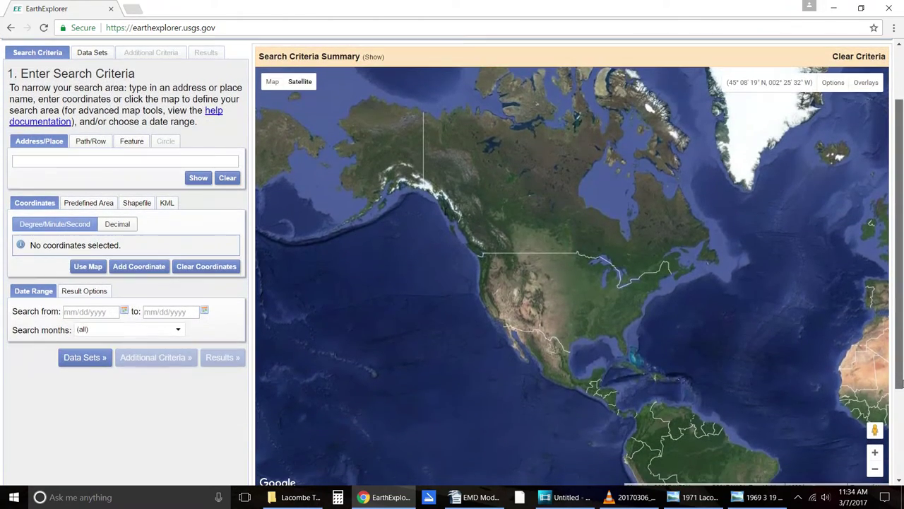
scroll(594, 338, up, 1)
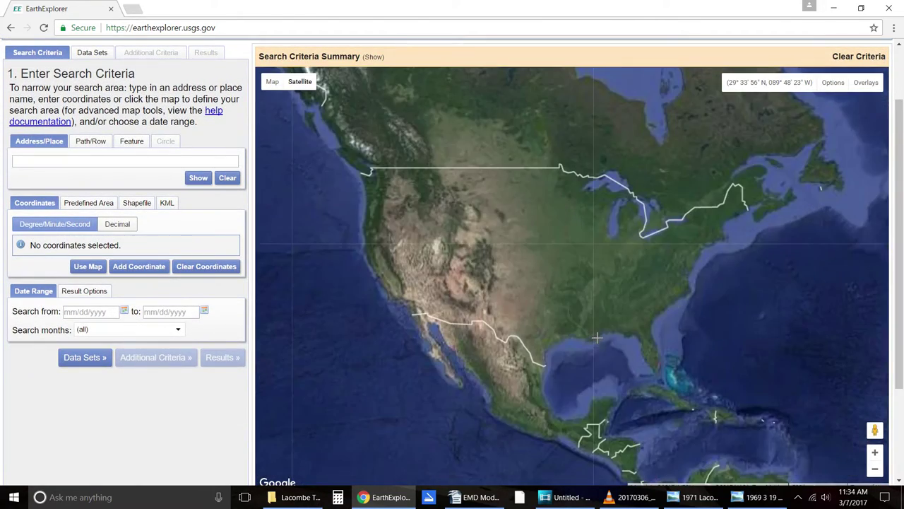
scroll(595, 337, up, 2)
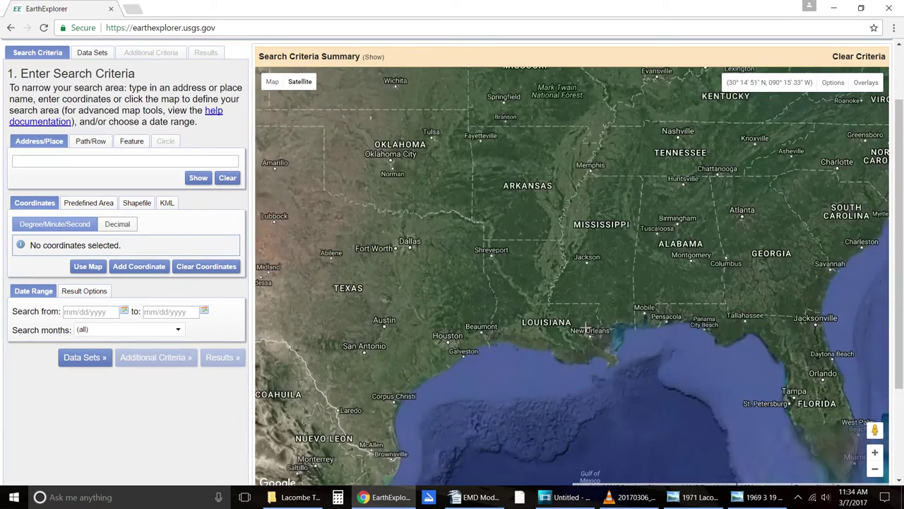
scroll(586, 323, up, 3)
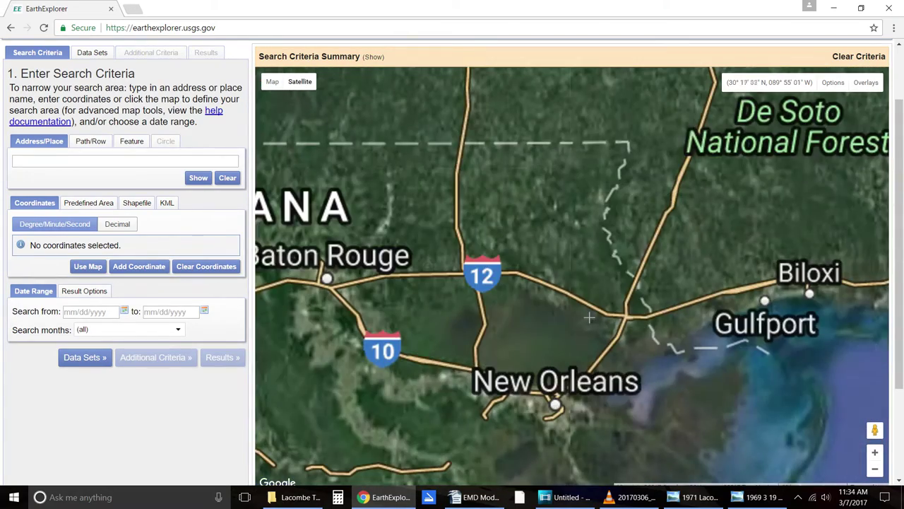
scroll(584, 307, up, 1)
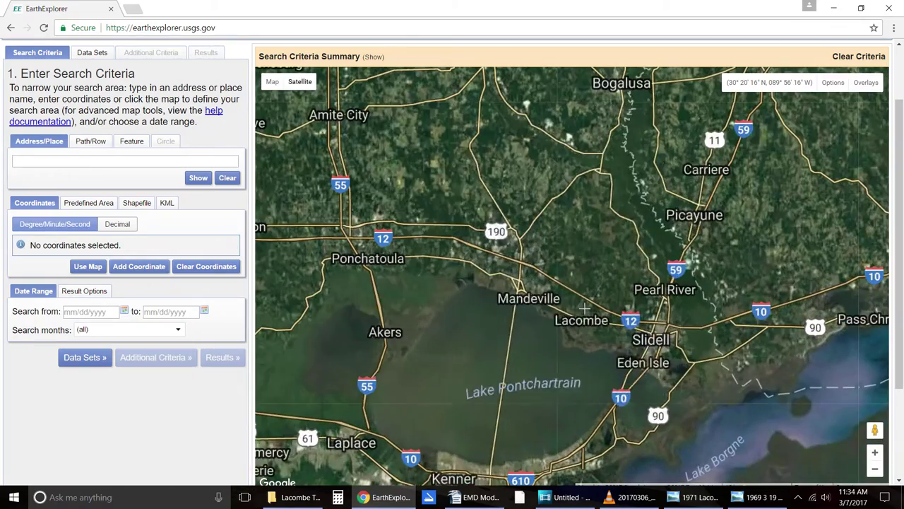
scroll(574, 320, up, 3)
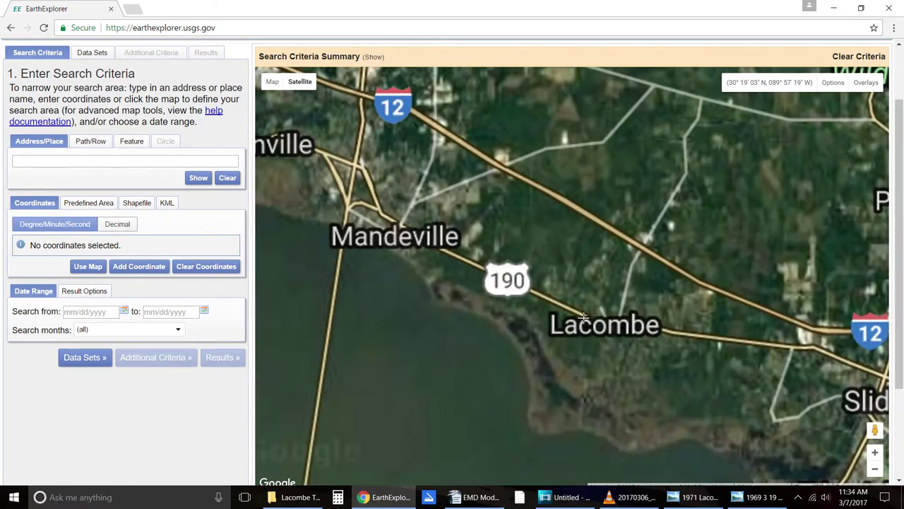
scroll(599, 321, up, 2)
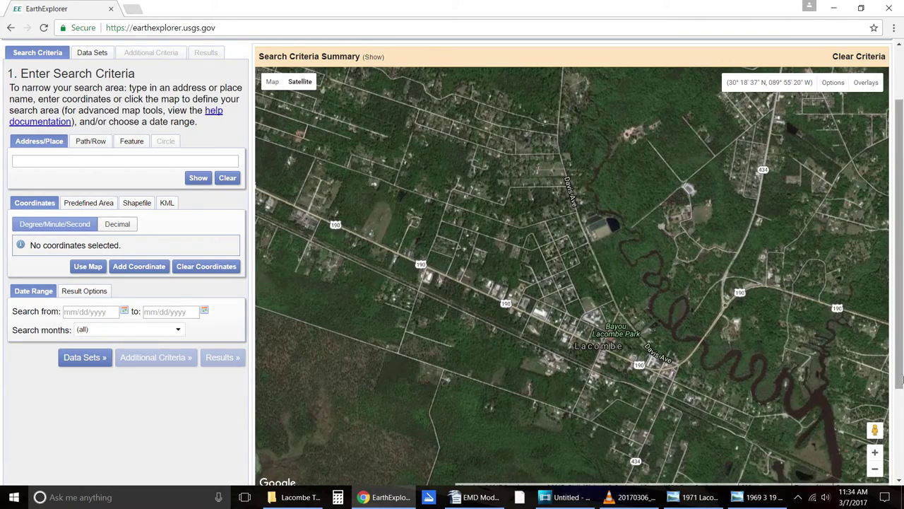
Frame the old locomotive yard site at the end of Main St beside the bayou and use the visible map extent as search area
drag(830, 432, 614, 296)
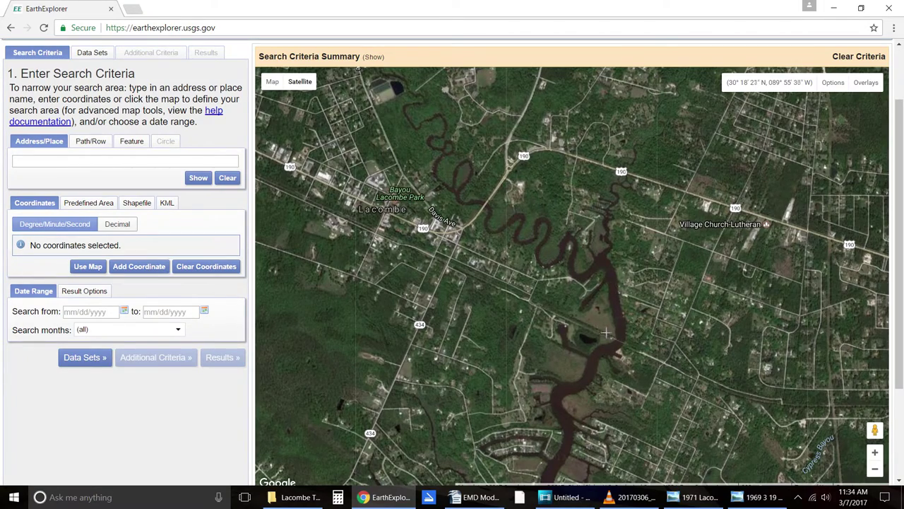
drag(598, 319, 567, 305)
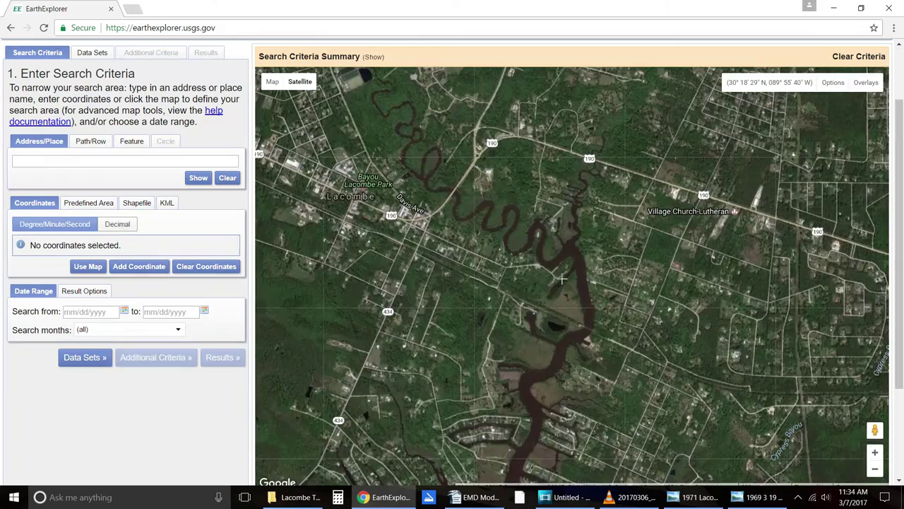
scroll(560, 280, up, 1)
scroll(565, 283, up, 1)
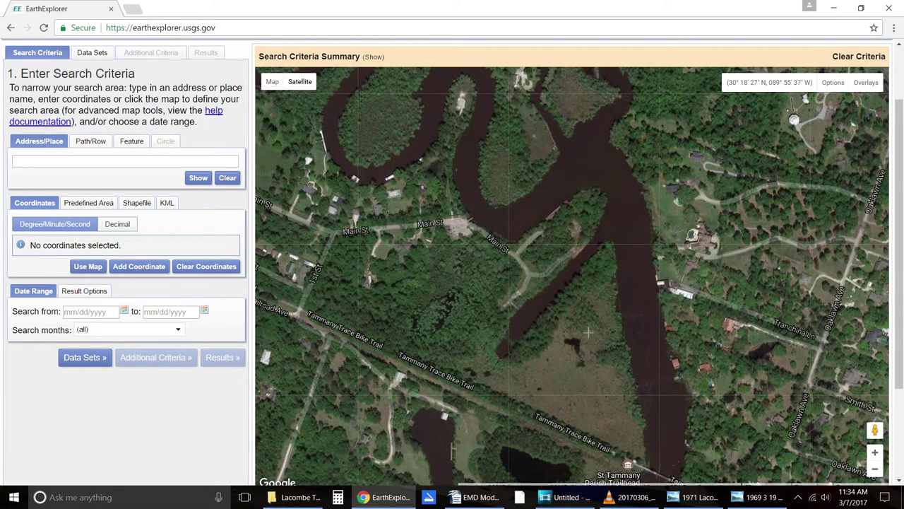
scroll(588, 332, down, 1)
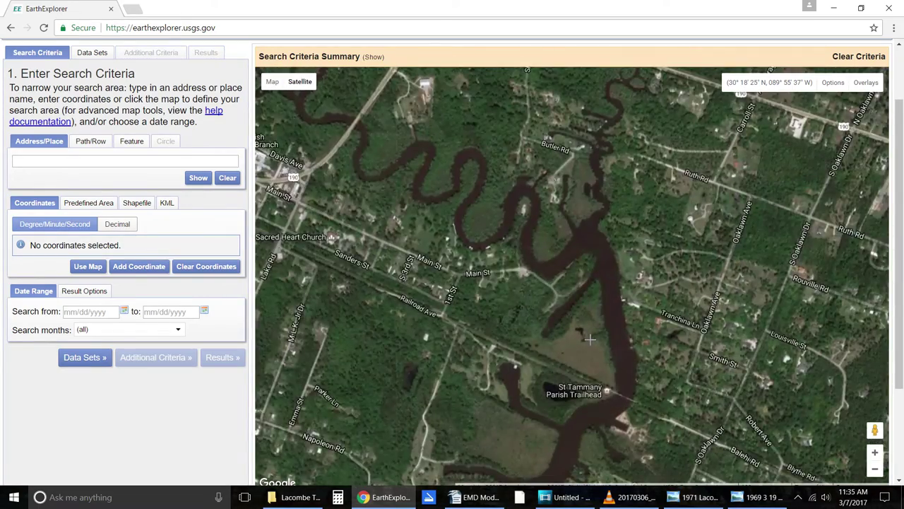
scroll(590, 339, up, 2)
drag(543, 221, 579, 275)
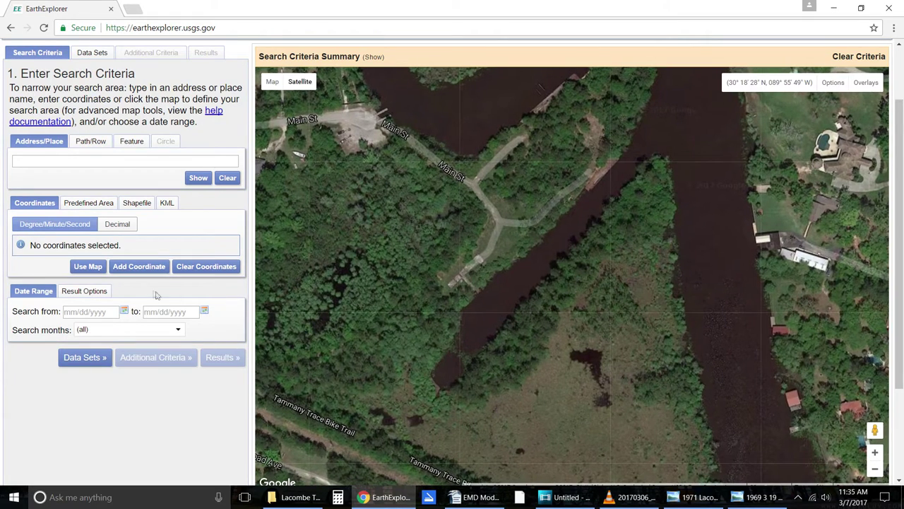
click(86, 267)
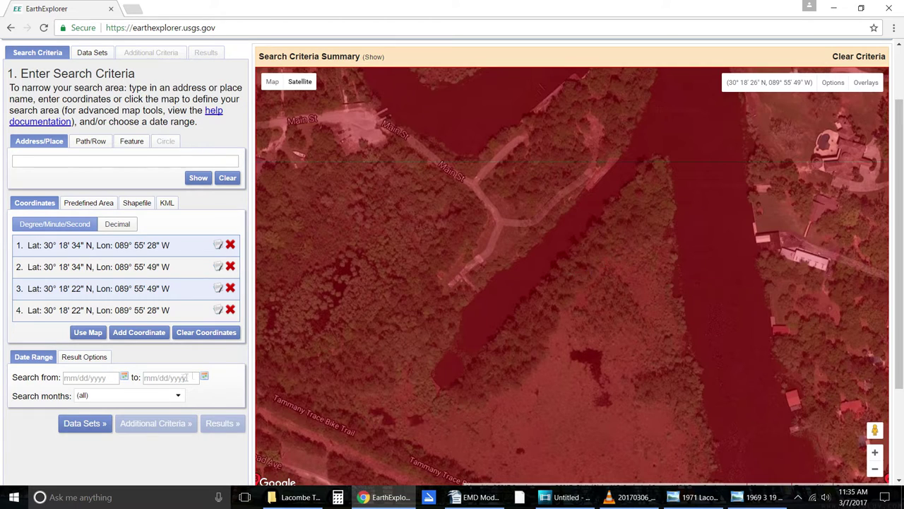
Set the start date of the search range to 03/01/1990
click(124, 378)
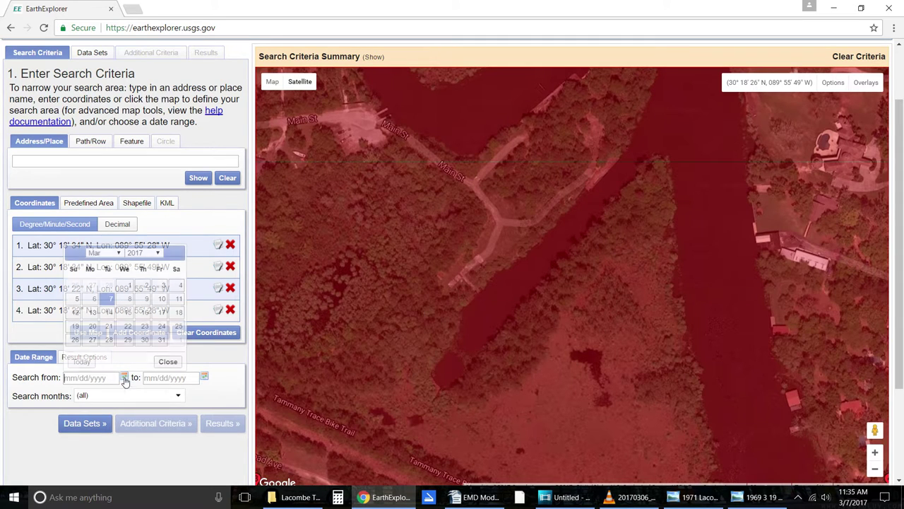
click(157, 253)
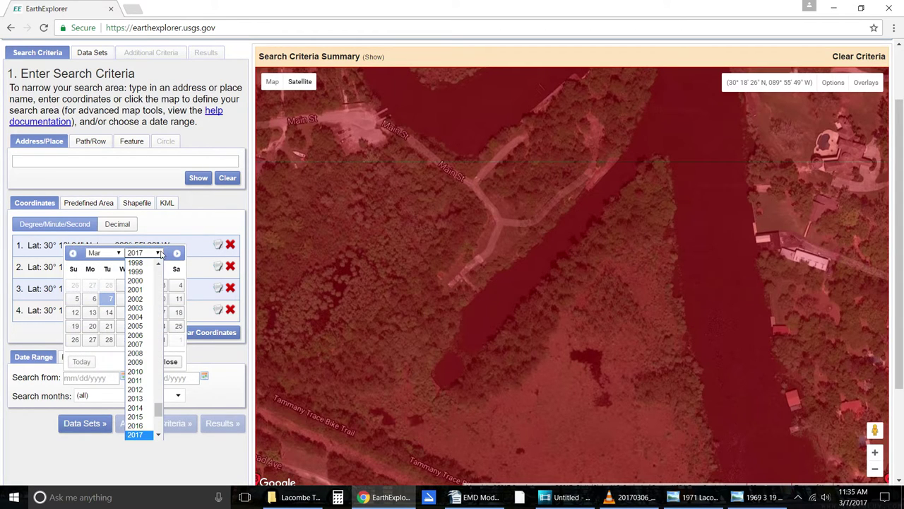
scroll(158, 300, up, 5)
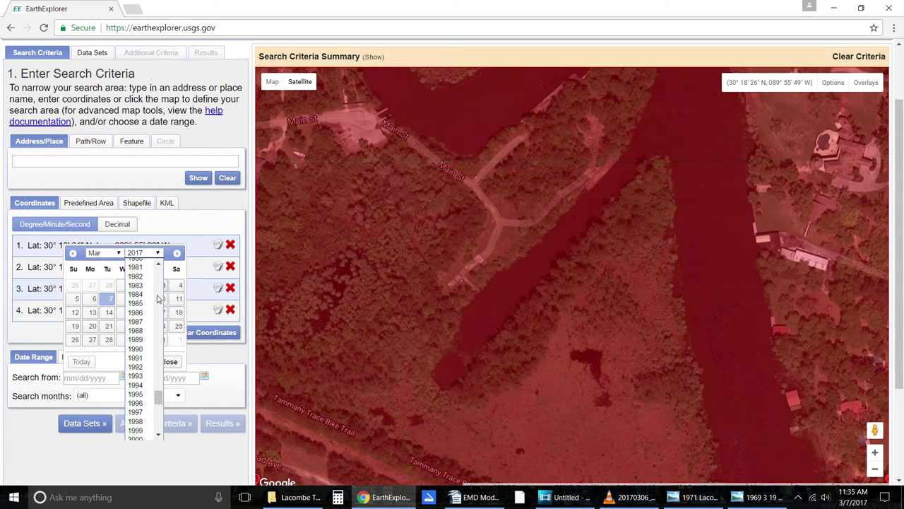
click(146, 349)
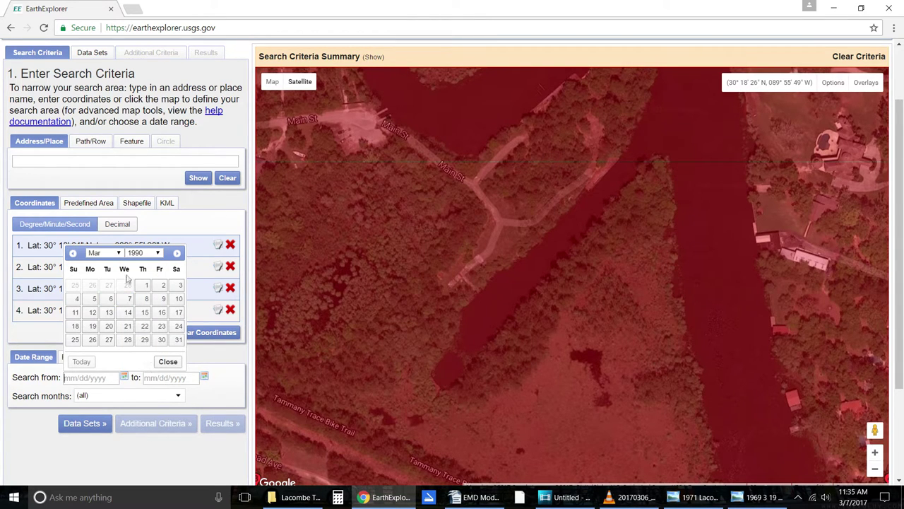
click(146, 284)
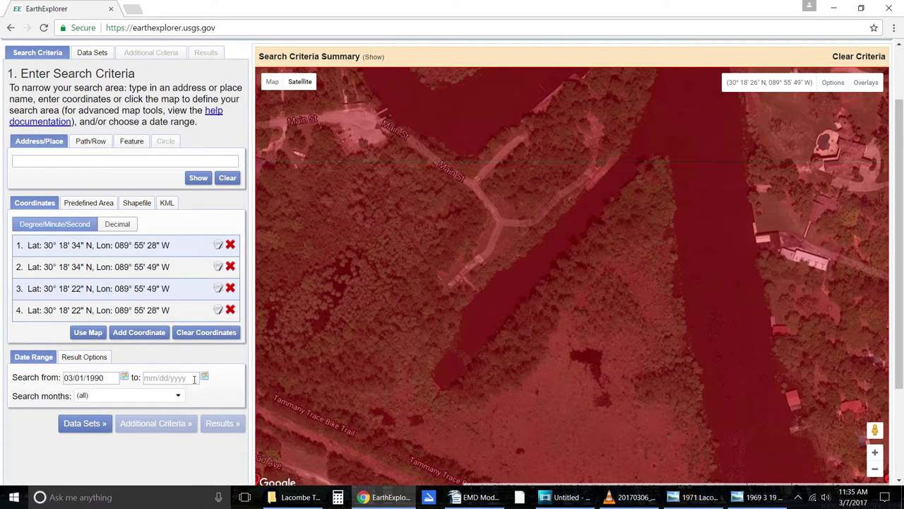
Set the start date of the search range to 03/01/1968
click(124, 378)
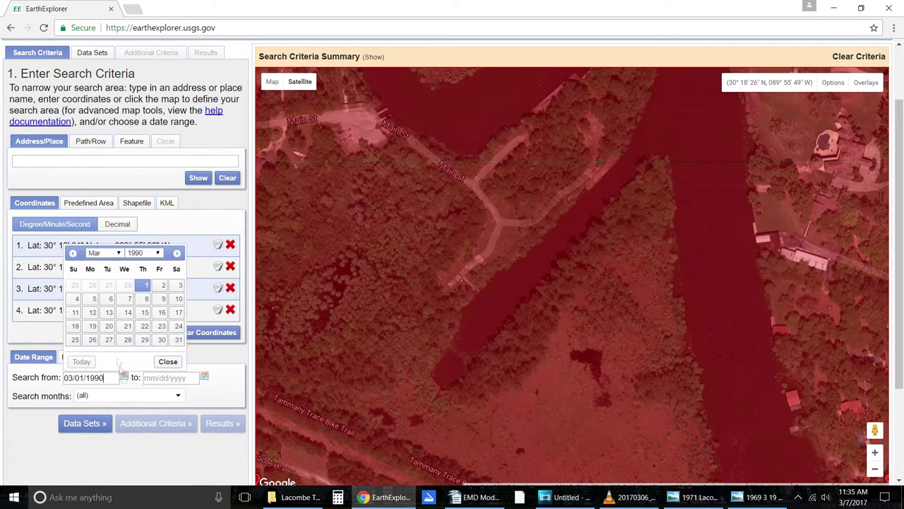
click(158, 253)
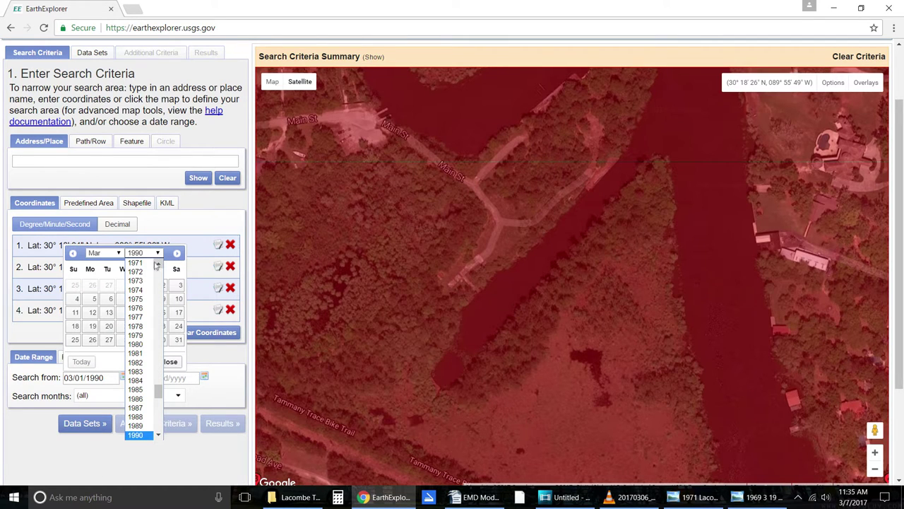
click(158, 263)
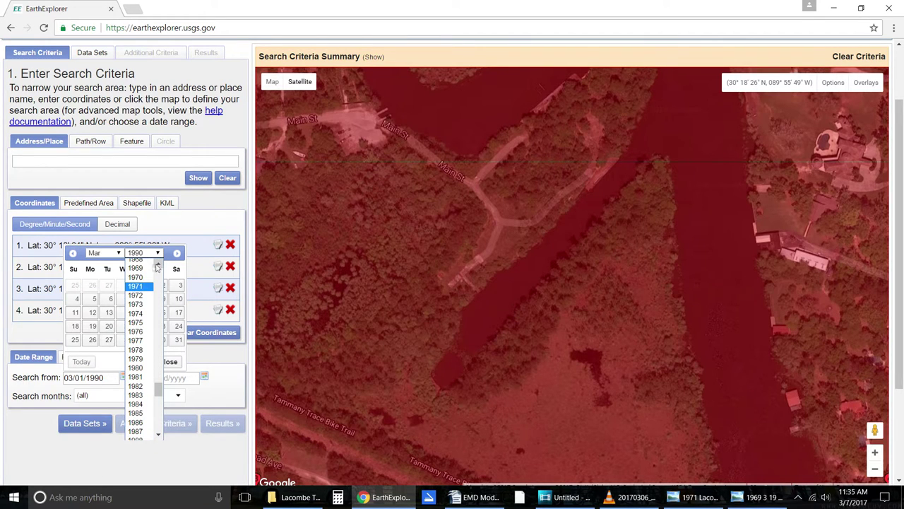
click(139, 260)
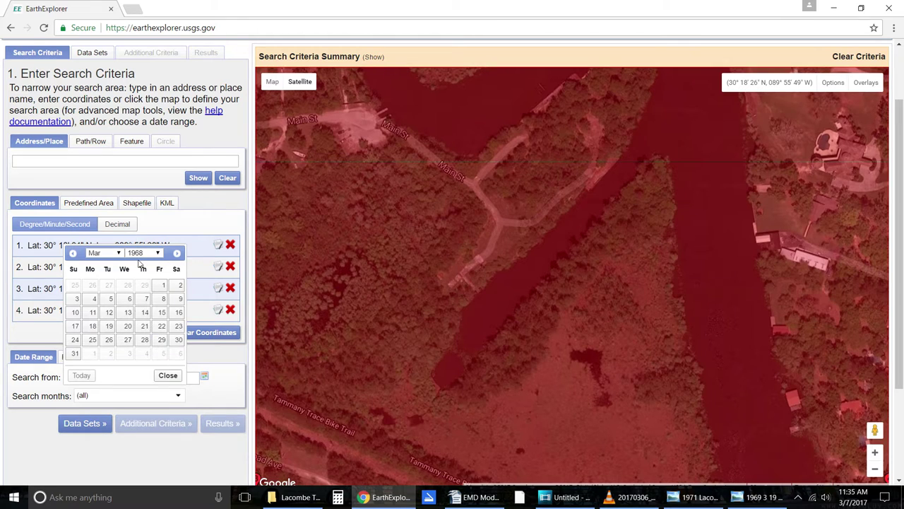
click(163, 285)
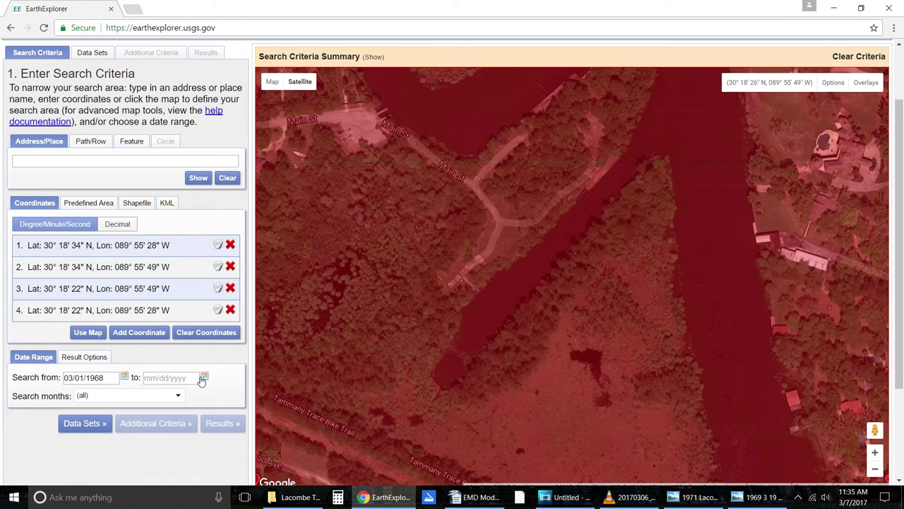
Set the end date of the search range to 03/01/1990
click(203, 377)
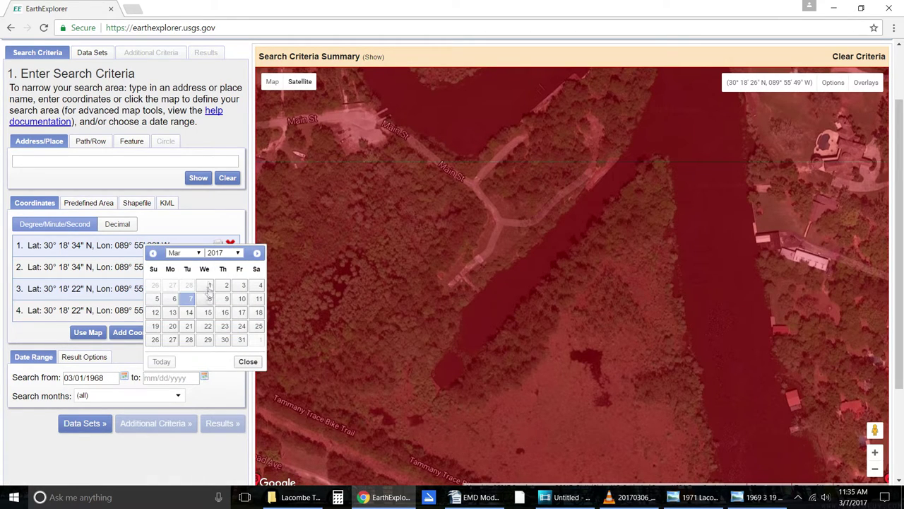
click(239, 253)
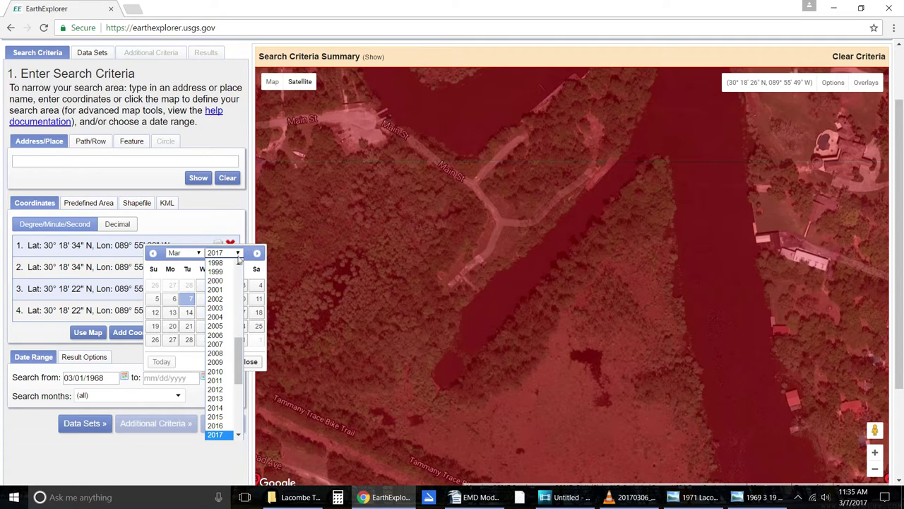
scroll(238, 280, up, 6)
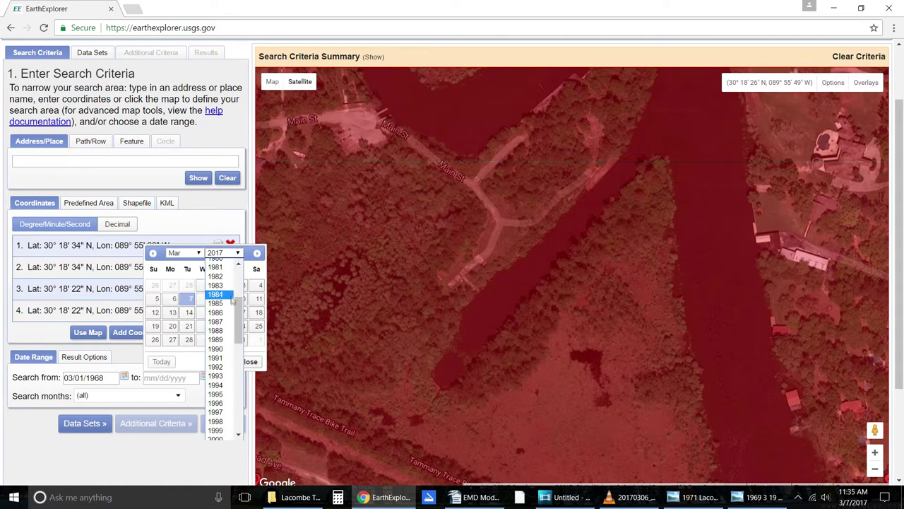
click(216, 349)
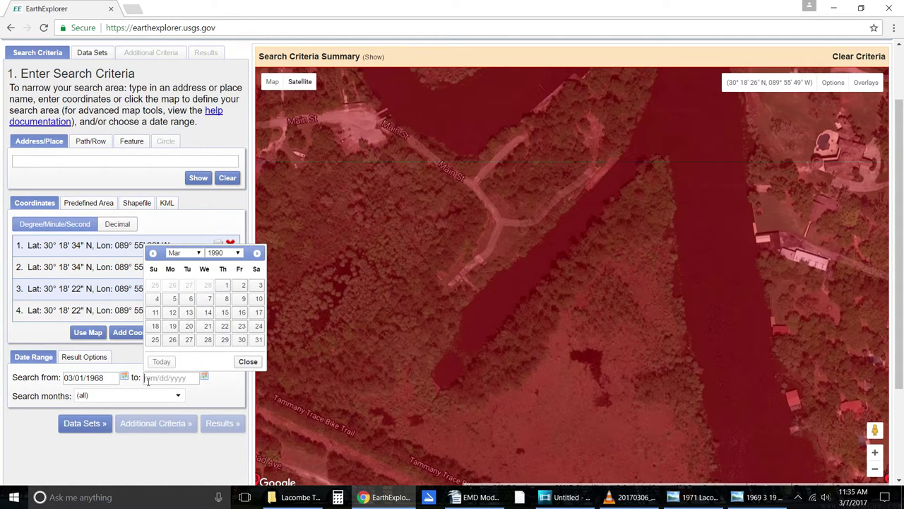
click(226, 285)
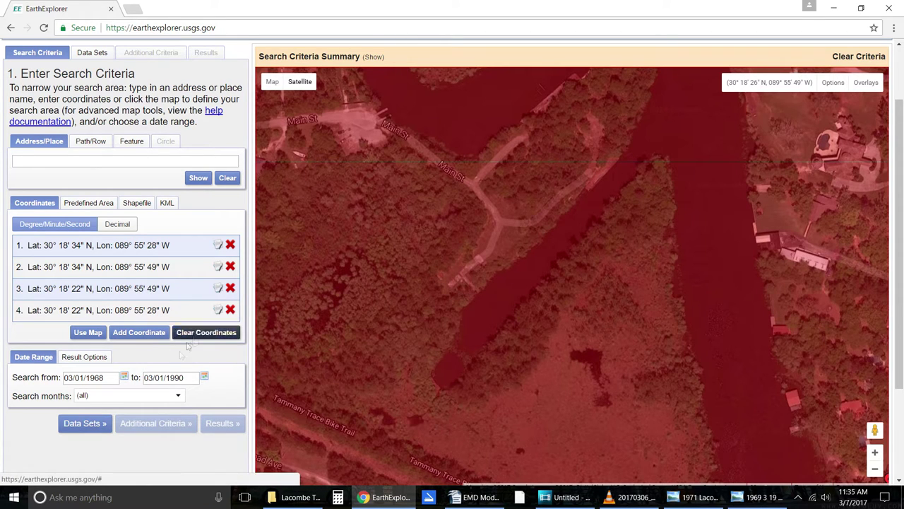
Select Aerial Photo Single Frames from the Aerial Imagery data sets and bring up the search results
click(85, 423)
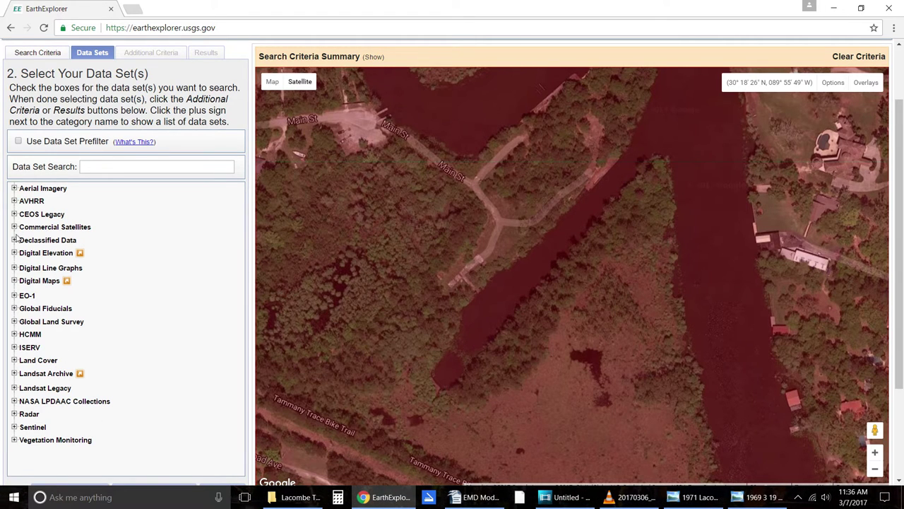
click(14, 190)
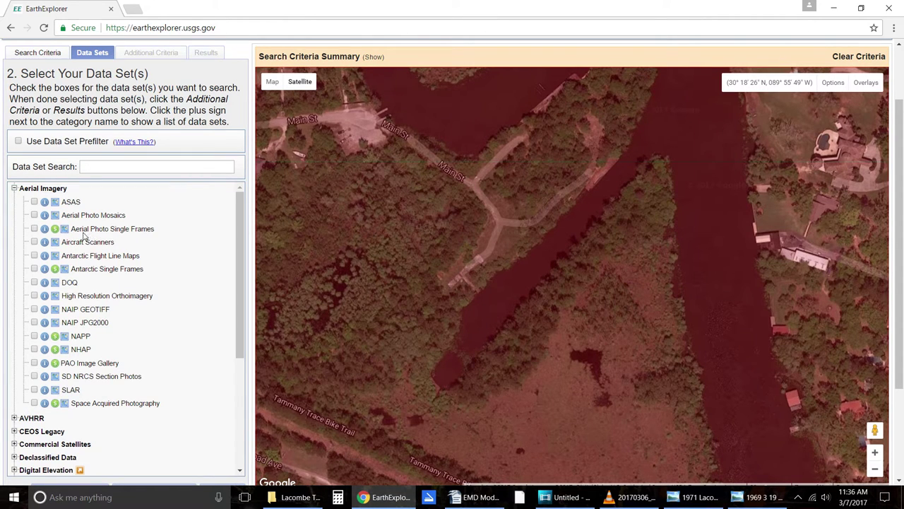
click(34, 229)
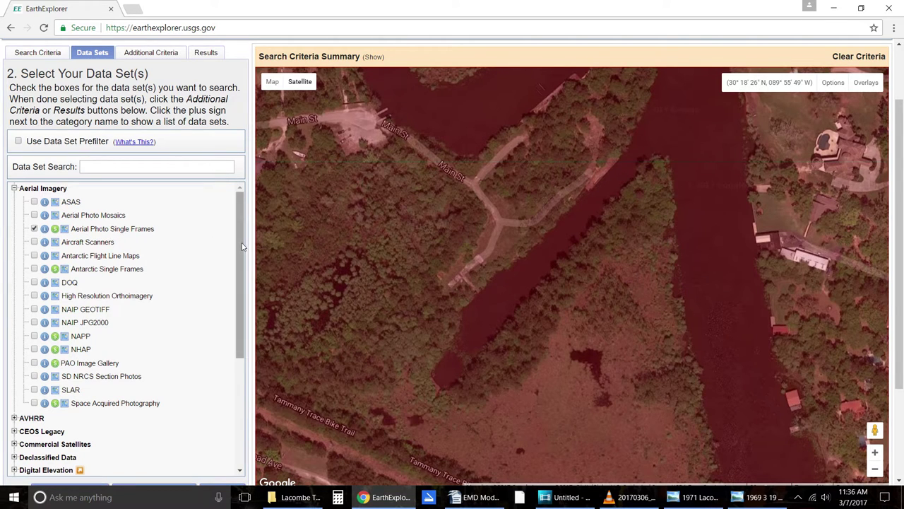
drag(242, 245, 242, 259)
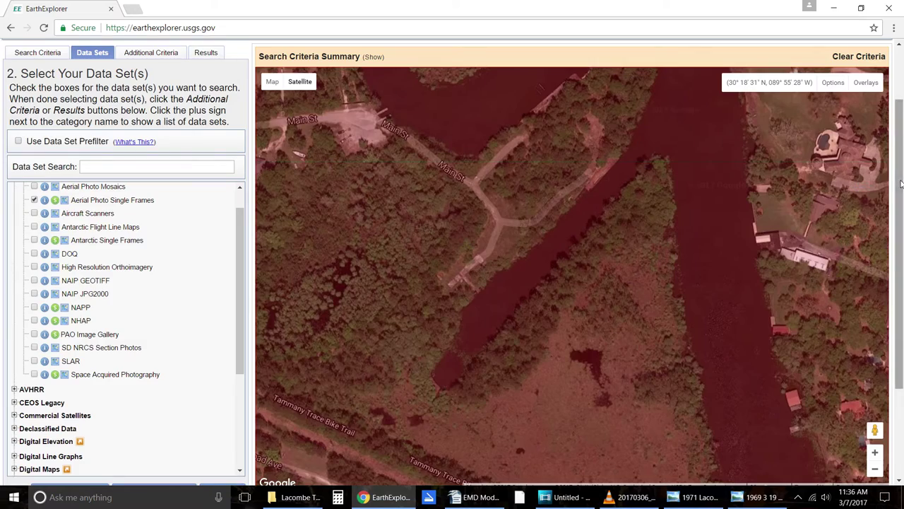
scroll(900, 184, down, 3)
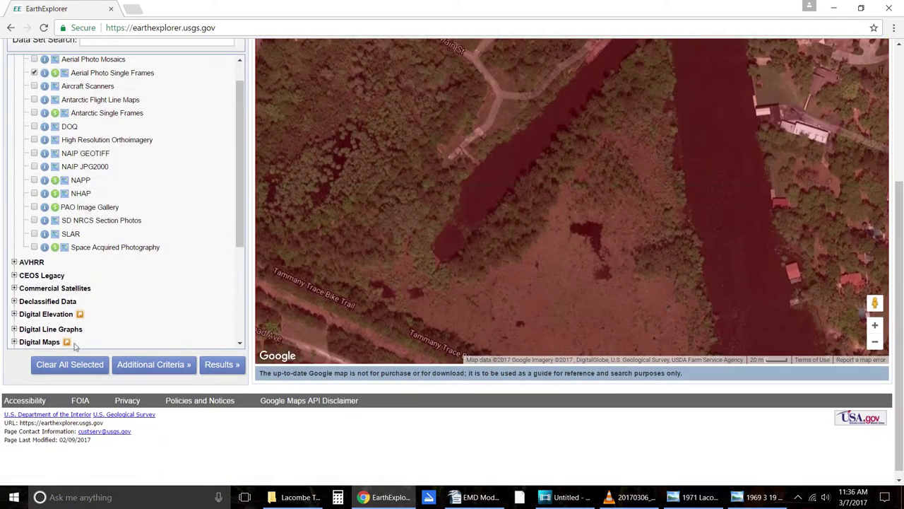
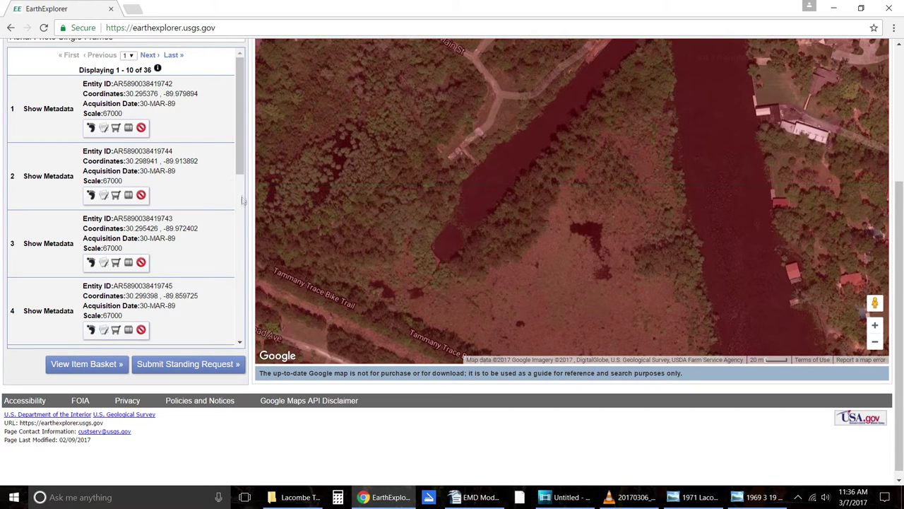
Look through the first three pages of aerial photo results, checking acquisition dates, scales and which frames have previews
drag(241, 175, 254, 341)
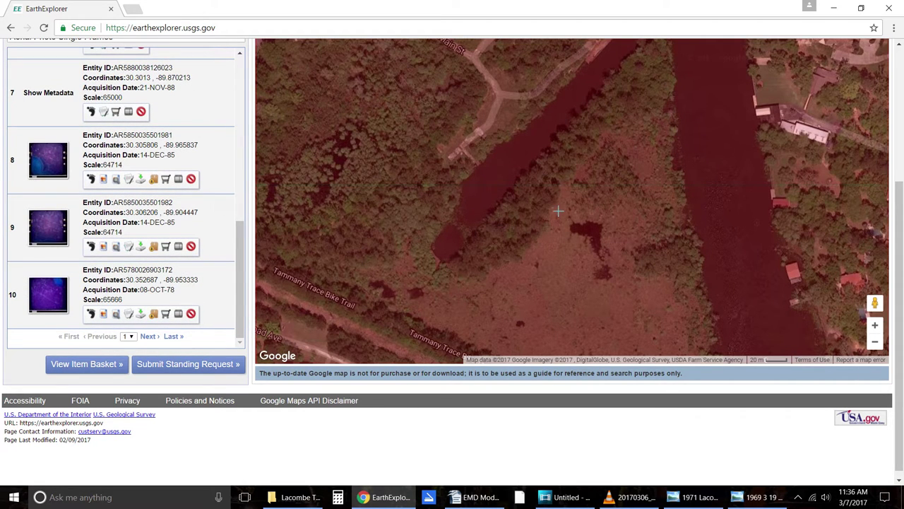
drag(900, 358, 899, 311)
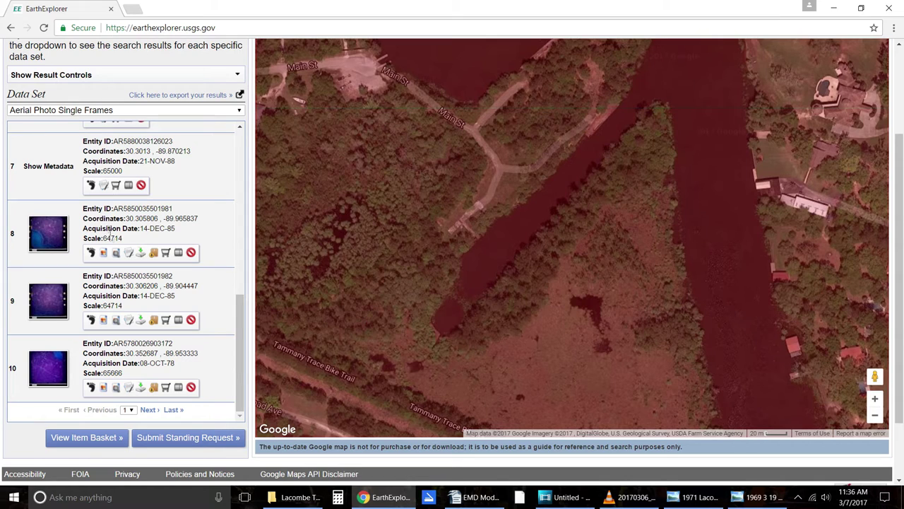
mouse_move(238, 325)
mouse_down()
mouse_move(237, 303)
mouse_move(238, 327)
mouse_up()
click(149, 409)
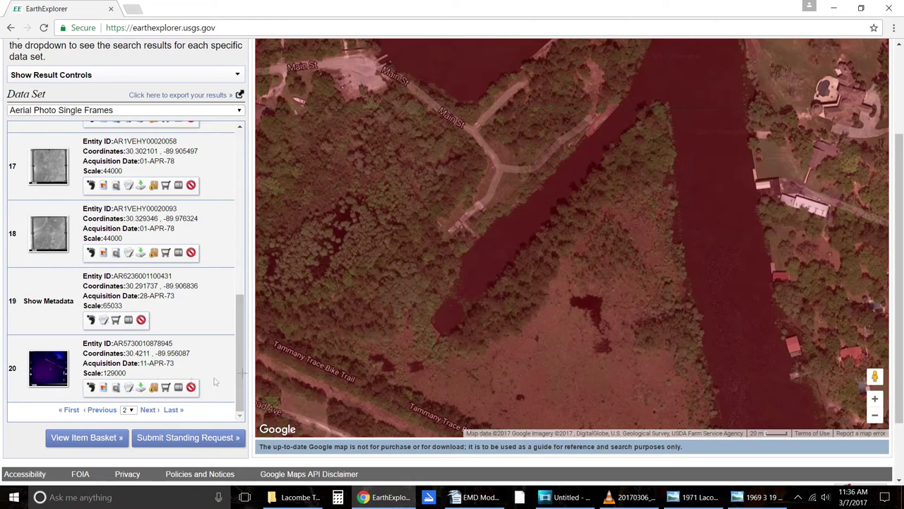
mouse_move(241, 326)
mouse_down()
mouse_move(237, 161)
mouse_move(236, 311)
mouse_up()
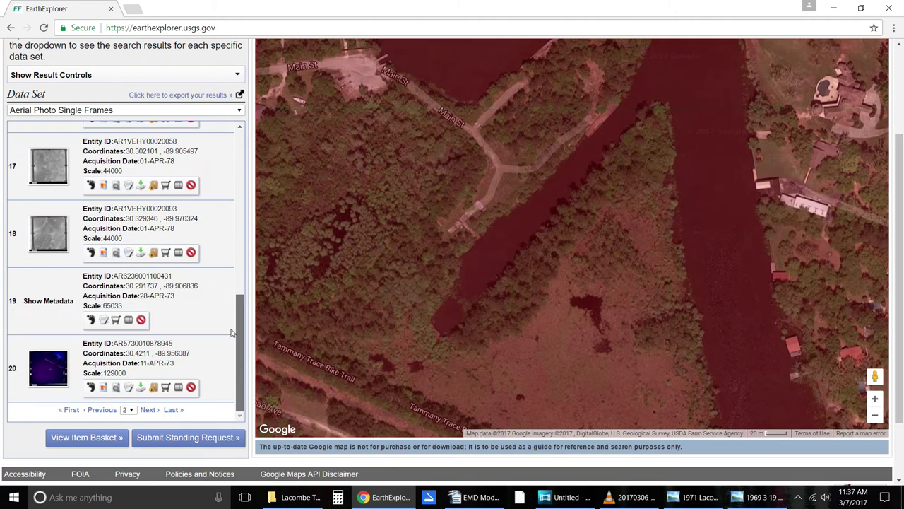
click(149, 409)
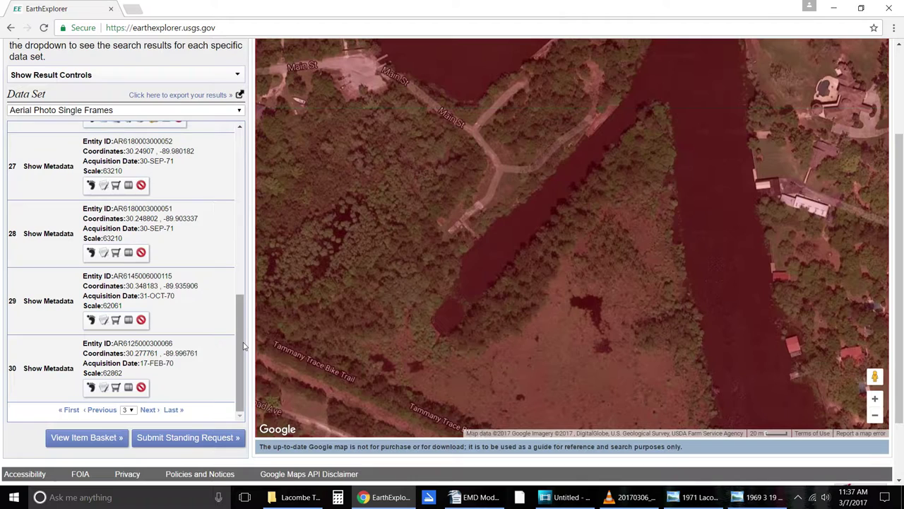
drag(241, 344, 234, 243)
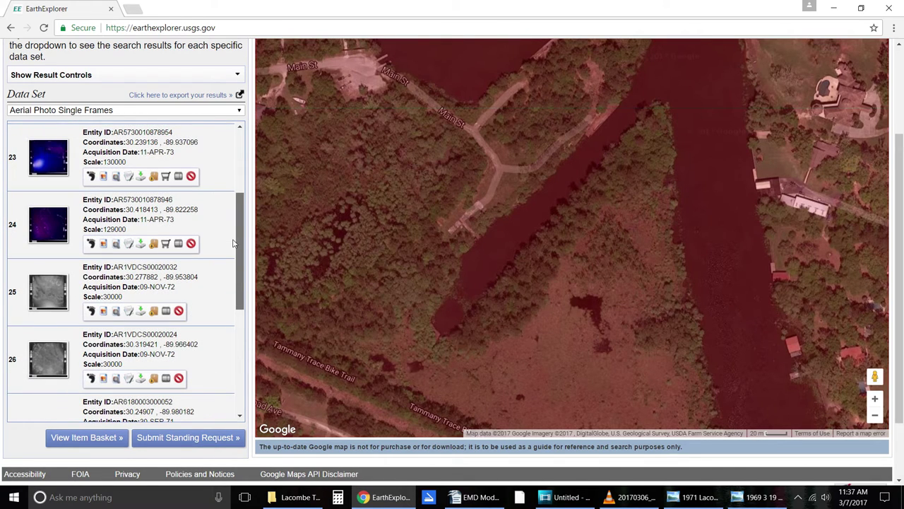
mouse_move(755, 503)
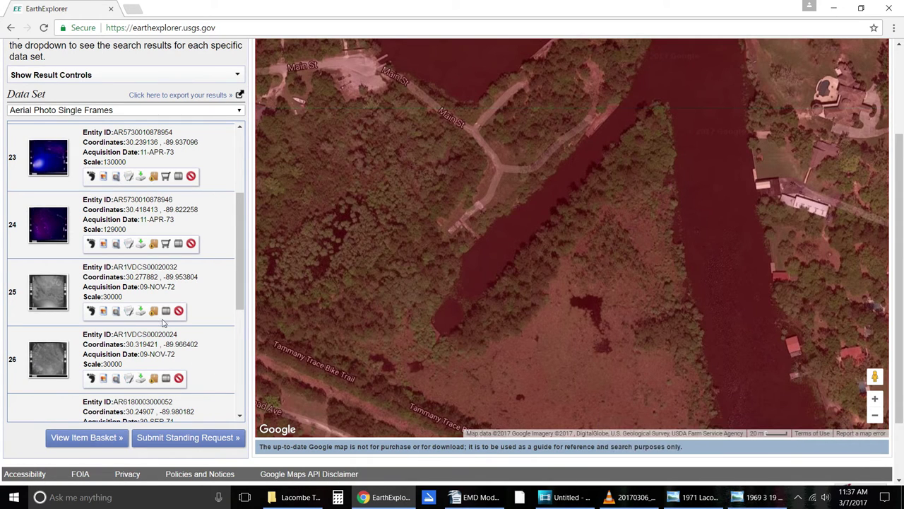
Check the map footprints of the two 09-NOV-72 frames, results 25 and 26, against the search area and hide them again
click(92, 312)
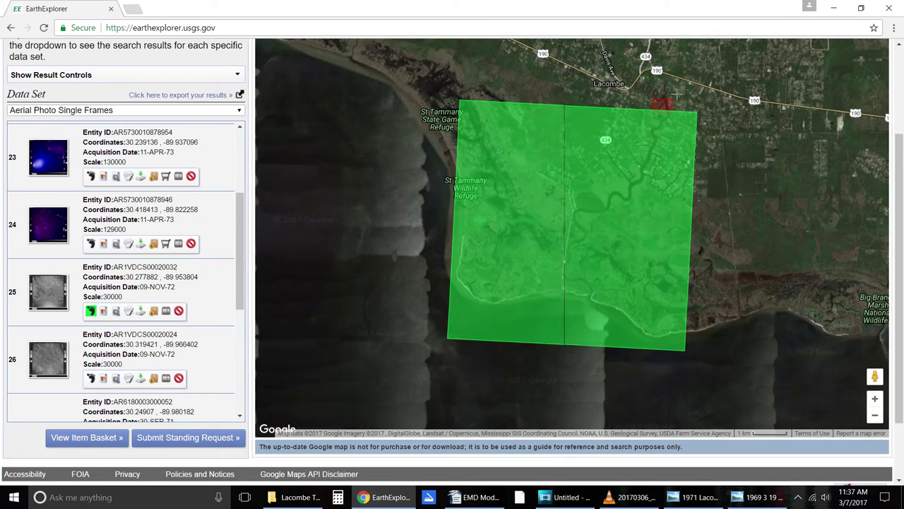
click(91, 311)
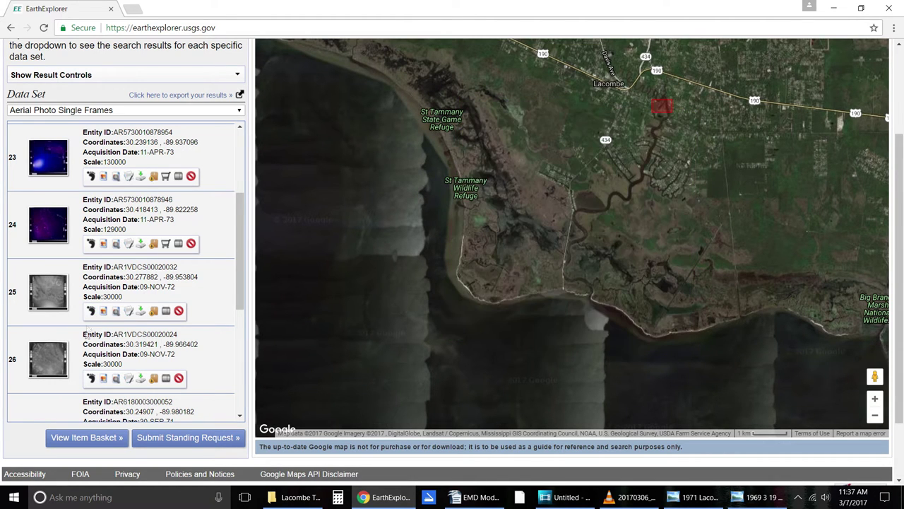
click(91, 379)
click(91, 379)
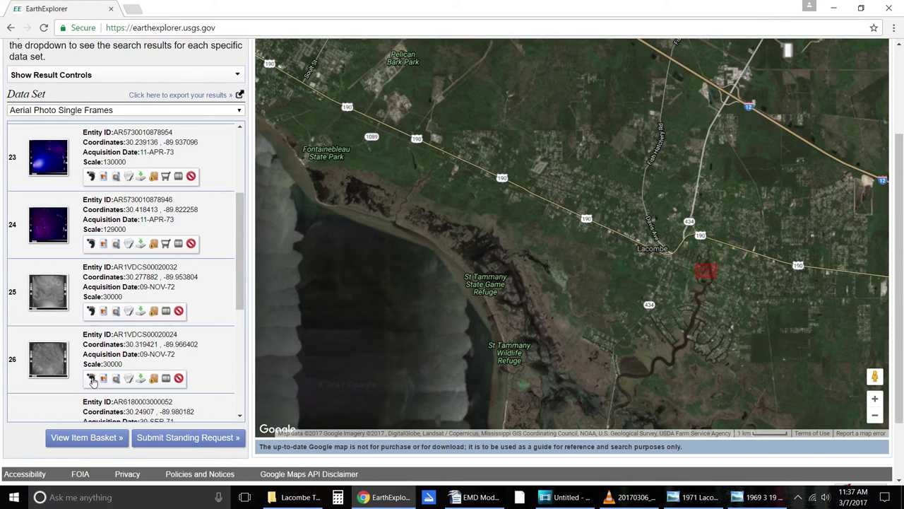
Return to results page 2 and compare the footprints of 01-APR-78 frames 14, 15 and 16 with the search area, leaving 16 shown
drag(247, 268, 229, 379)
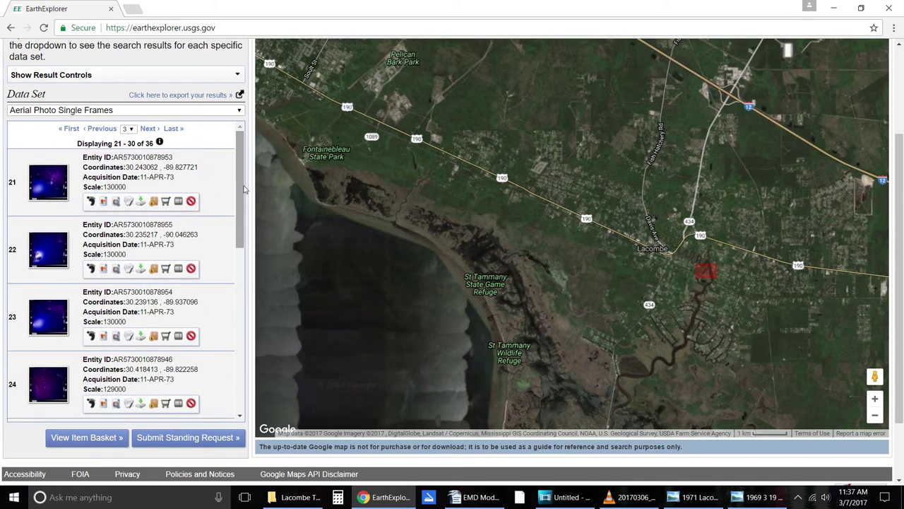
click(101, 130)
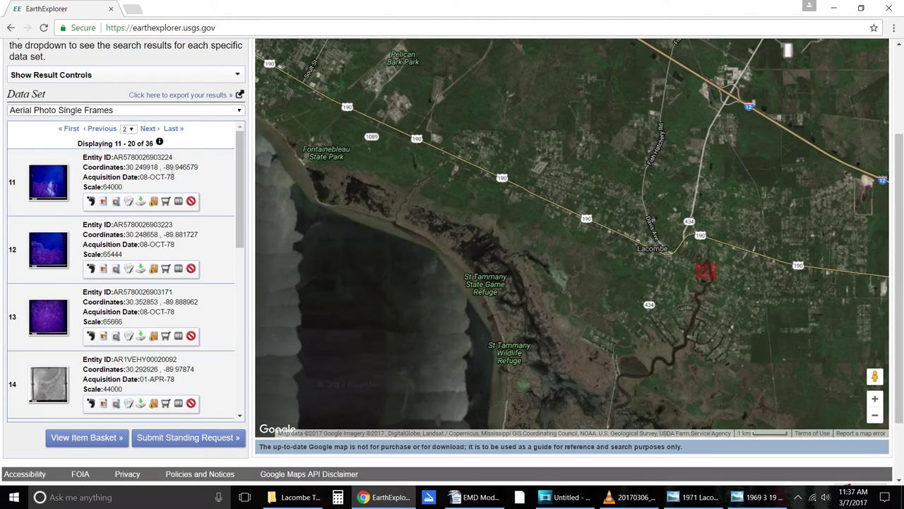
drag(238, 199, 236, 254)
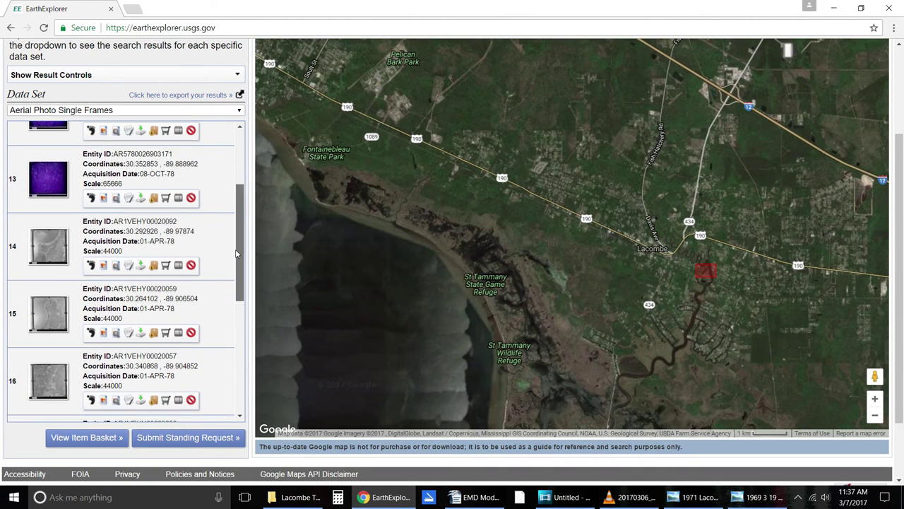
click(91, 266)
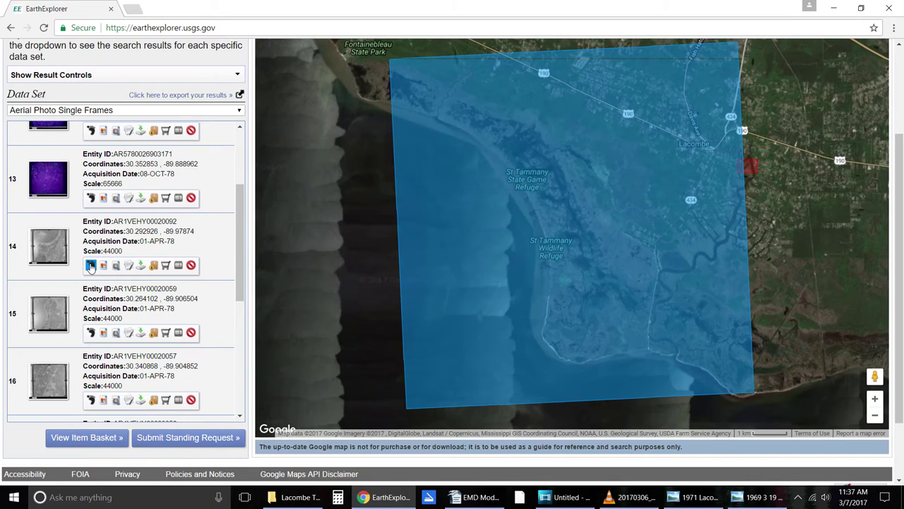
click(90, 266)
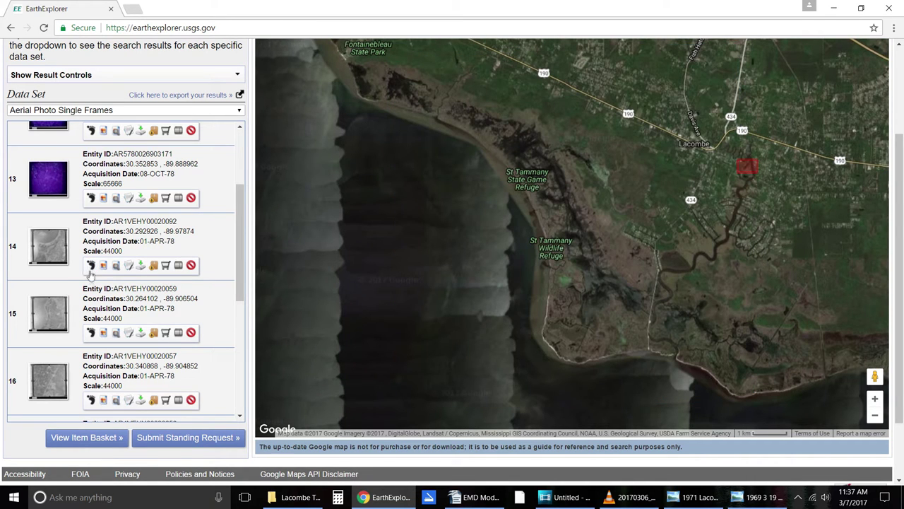
click(91, 333)
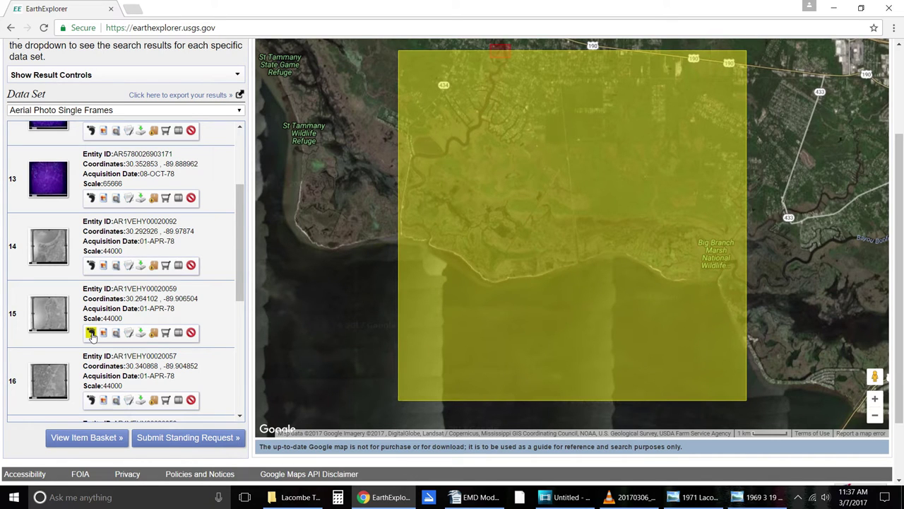
click(92, 333)
click(90, 400)
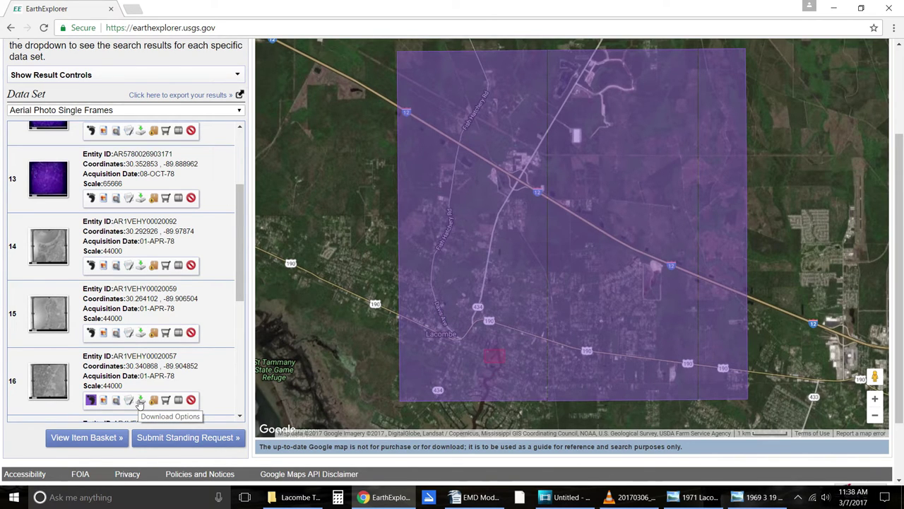
Download the High Resolution Product of the 01-APR-78 frame AR1VEHY00020057 and close the download options
click(140, 400)
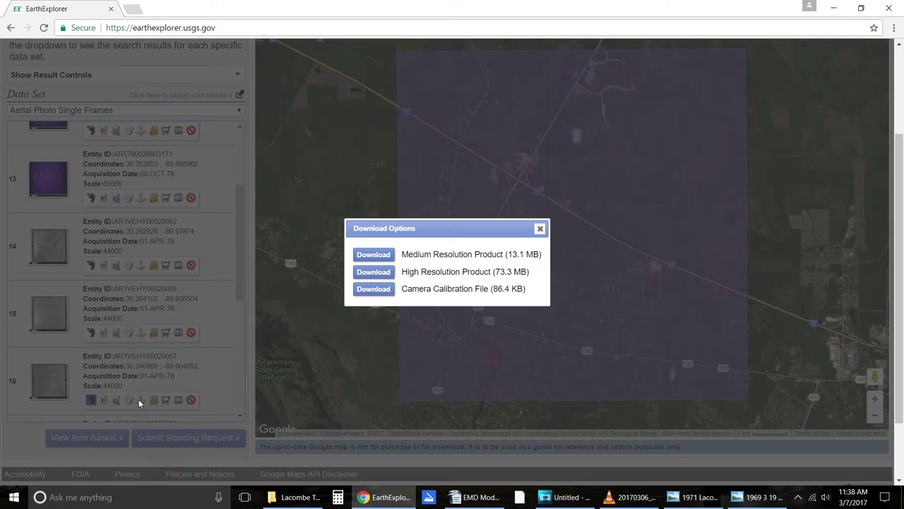
click(388, 275)
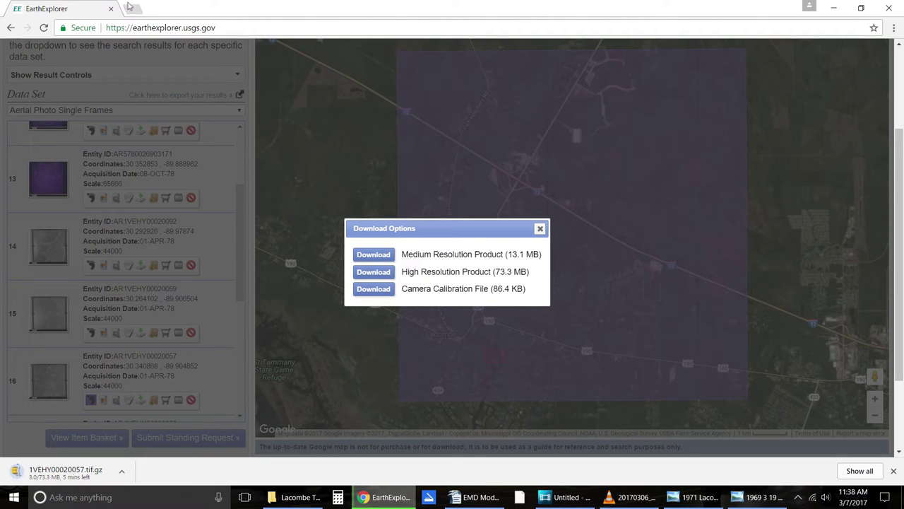
click(540, 228)
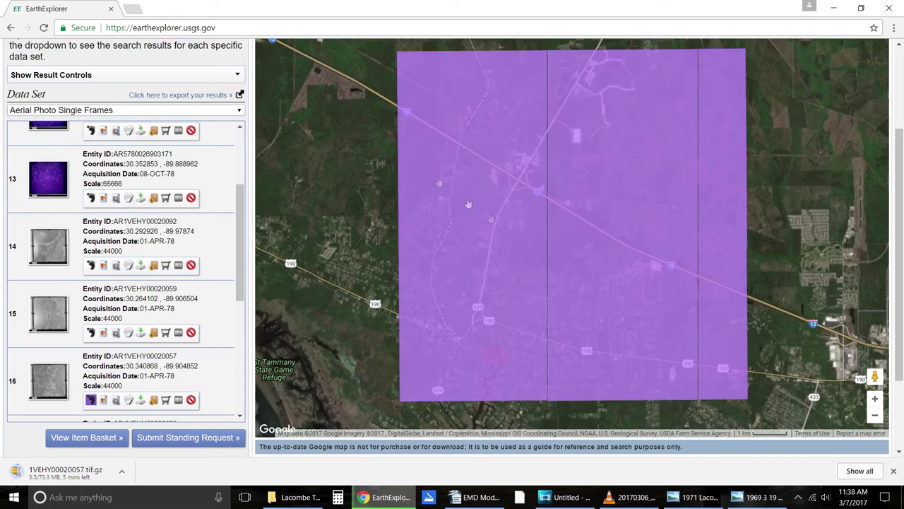
Search the web for "usgs historical maps" in a new browser tab
click(136, 9)
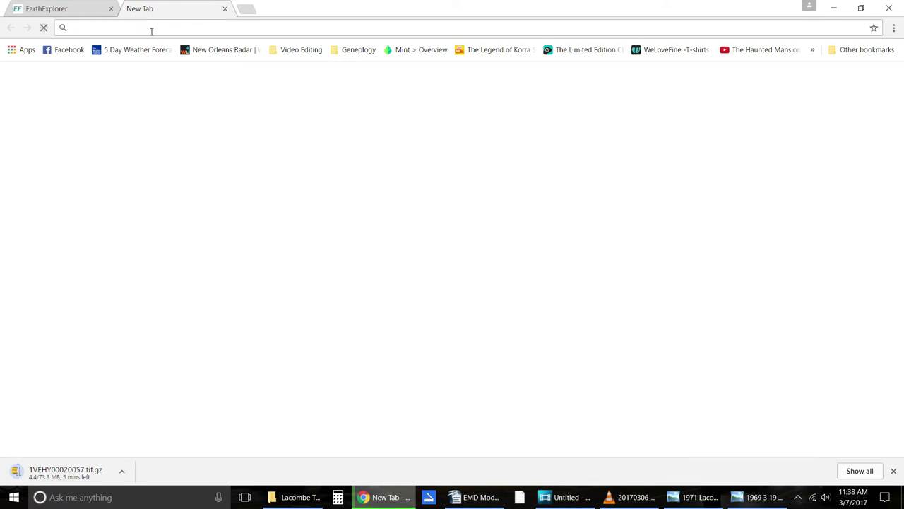
click(289, 237)
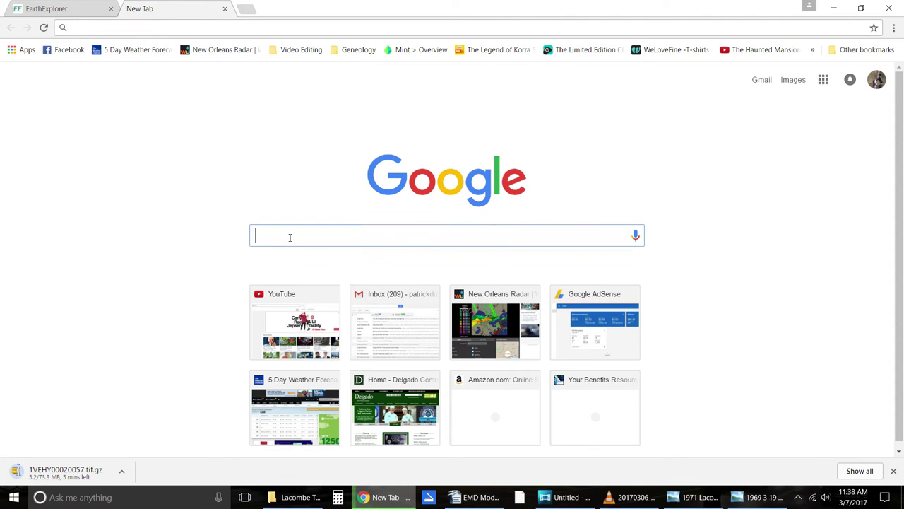
text(usgs historical aerials)
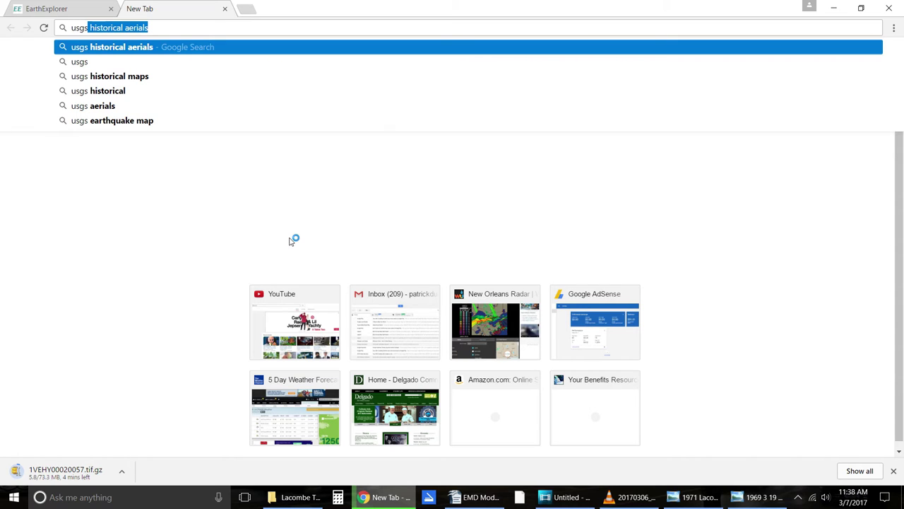
key(Down)
key(Down)
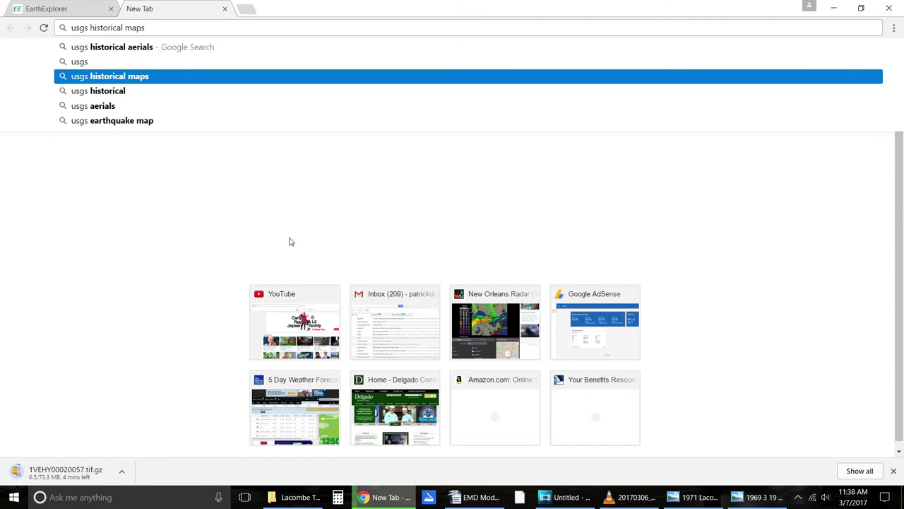
key(Return)
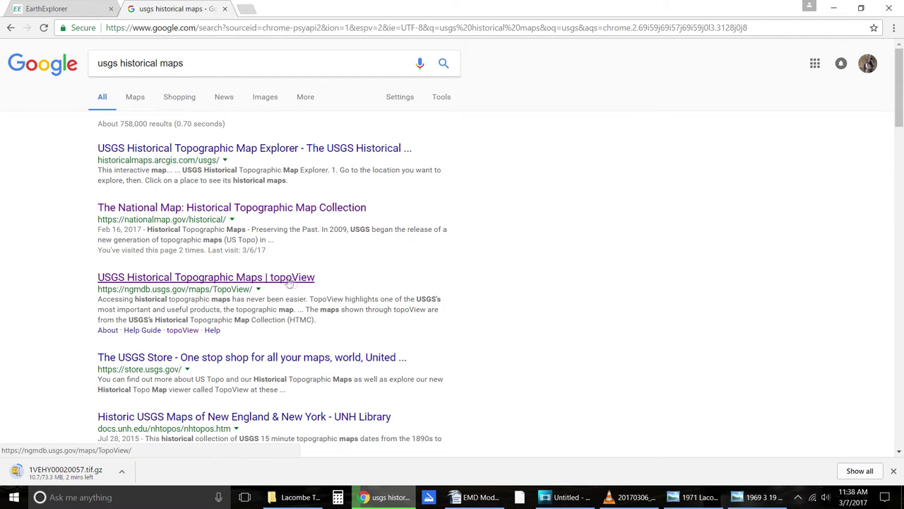
Open the USGS Historical Topographic Maps topoView site from the search results and go to its Get Maps viewer
click(233, 282)
click(159, 281)
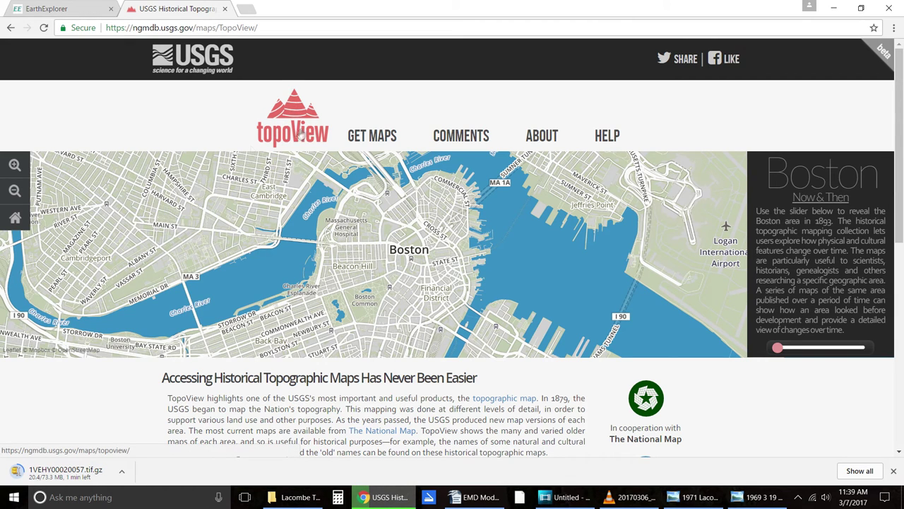
click(292, 132)
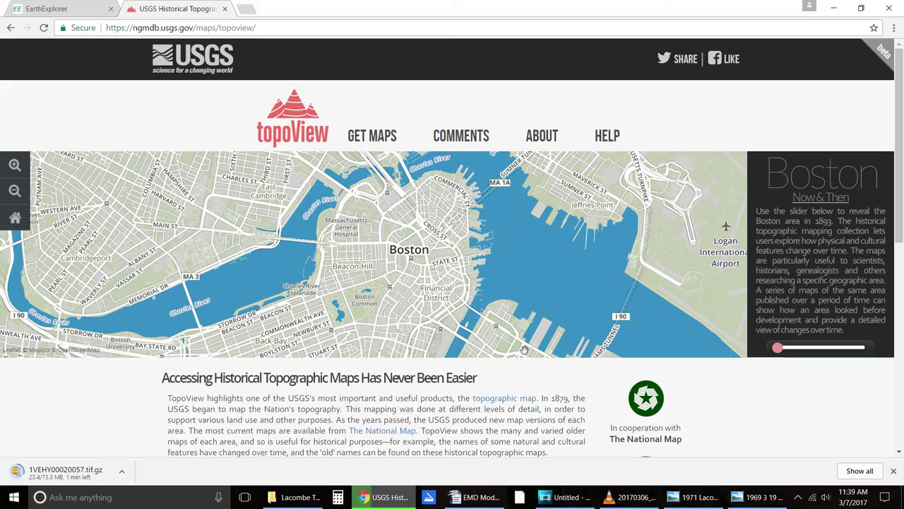
scroll(524, 350, down, 6)
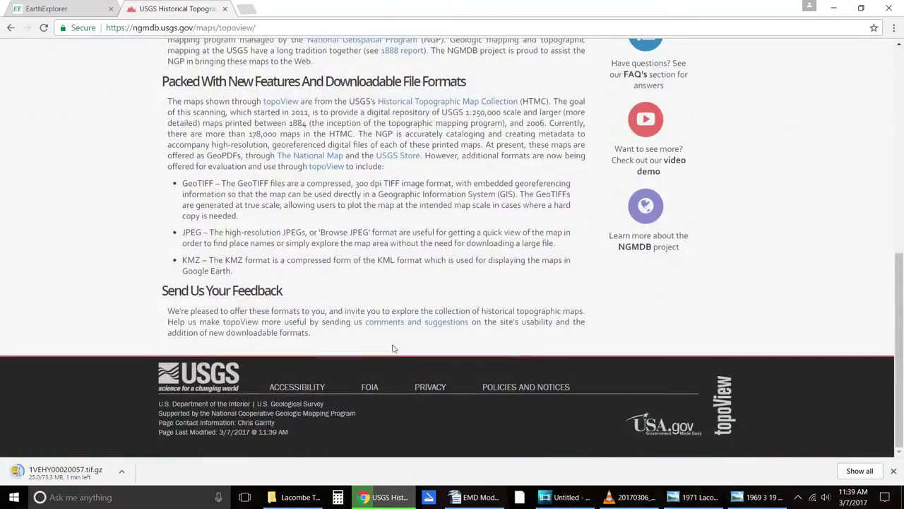
scroll(394, 348, up, 8)
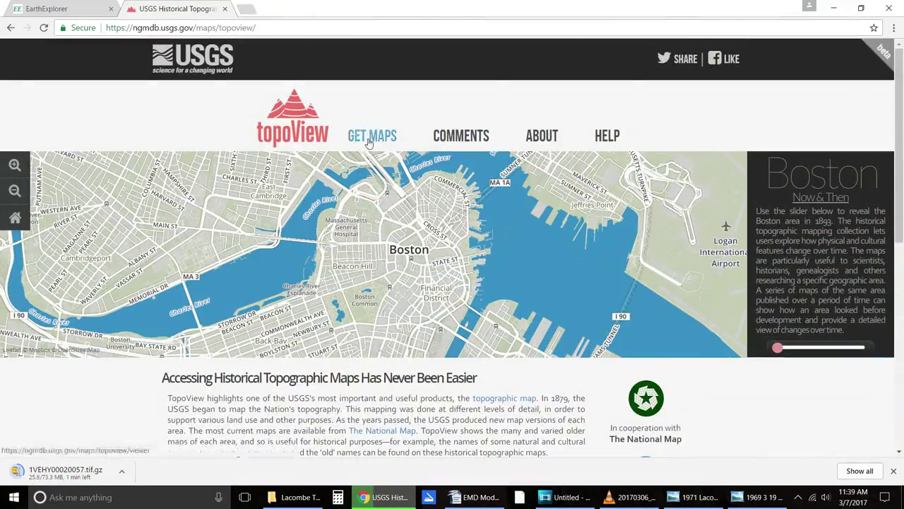
click(373, 138)
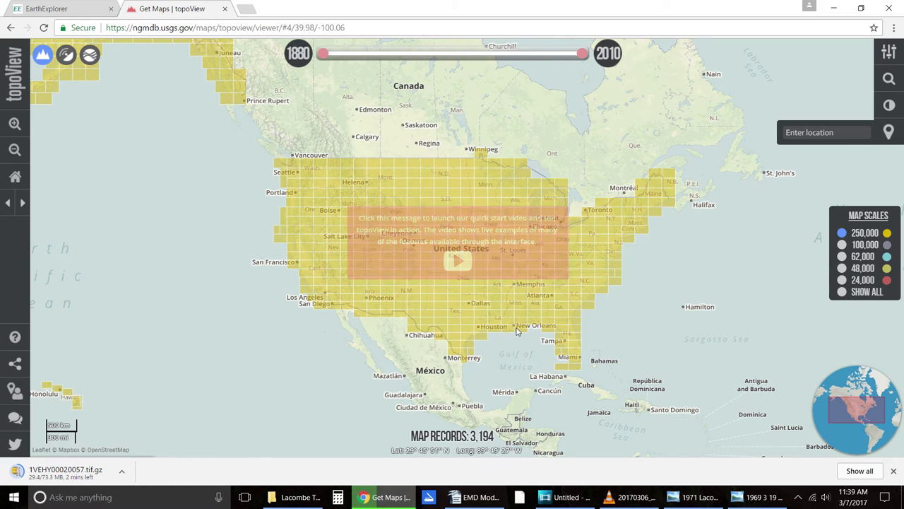
Locate the Lacombe and Slidell area north of Lake Pontchartrain and show the map grid at the 24,000 scale
scroll(524, 331, up, 2)
scroll(523, 304, up, 2)
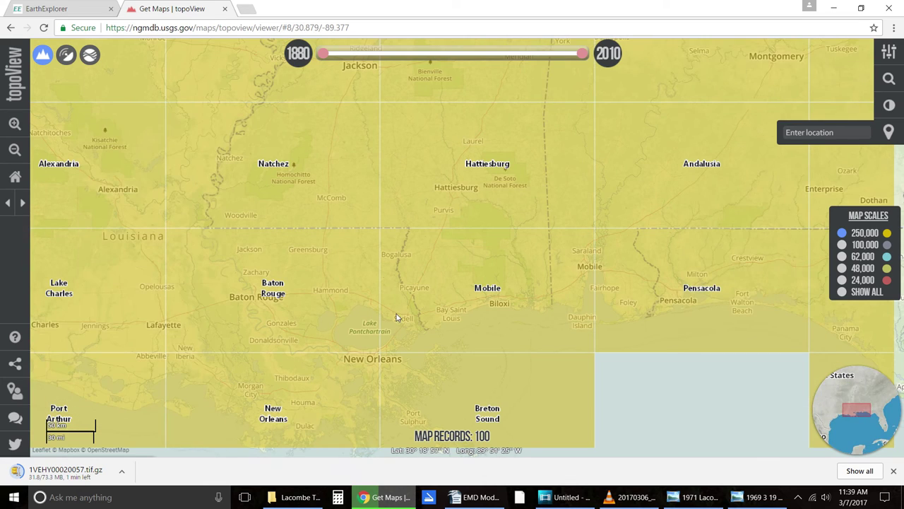
scroll(392, 308, up, 2)
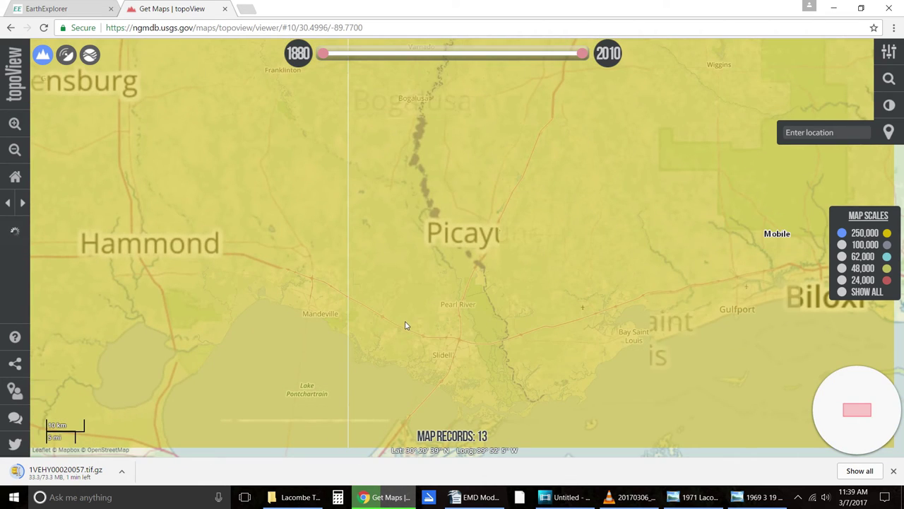
scroll(424, 333, up, 2)
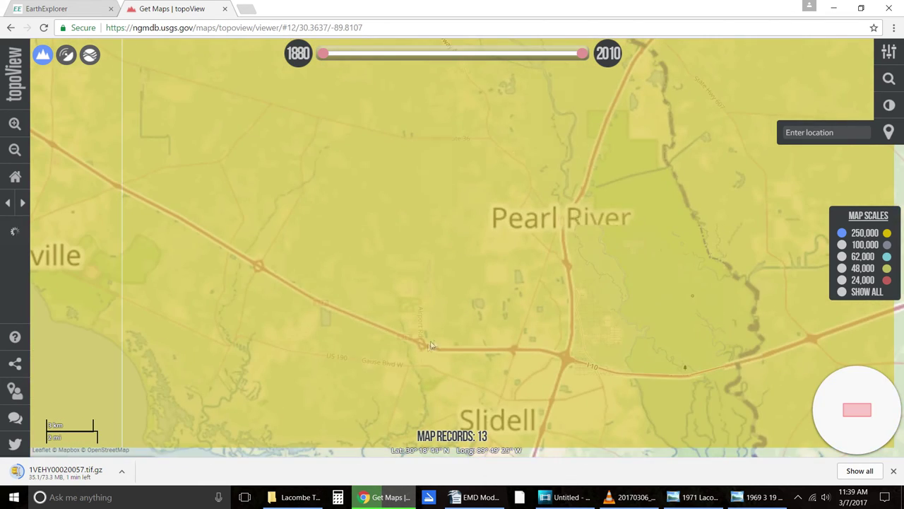
drag(449, 367, 440, 301)
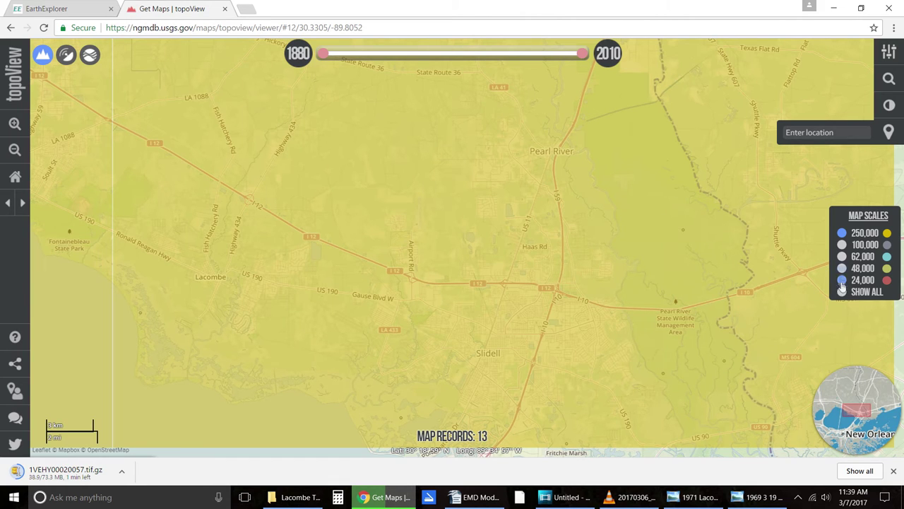
click(842, 280)
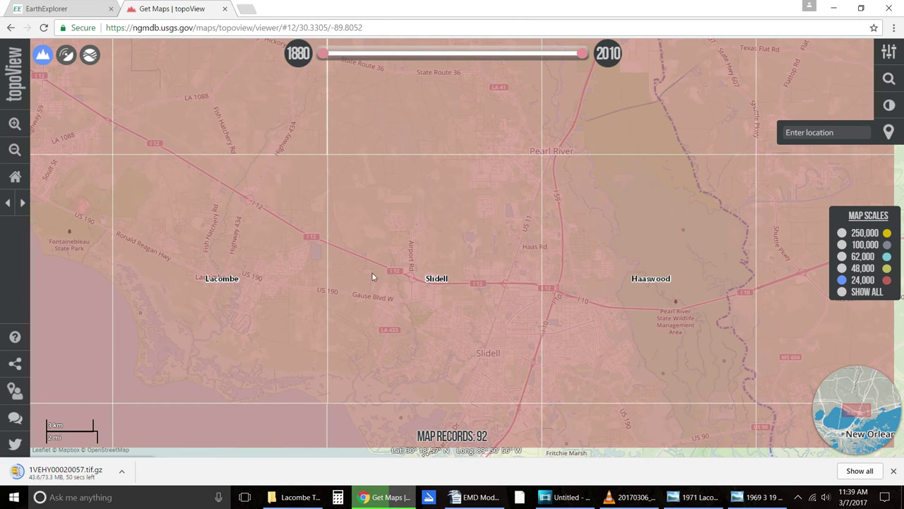
List all maps of the Slidell quadrangle, choose the 1971 map in its 1980 edition, and get it as JPEG
click(346, 302)
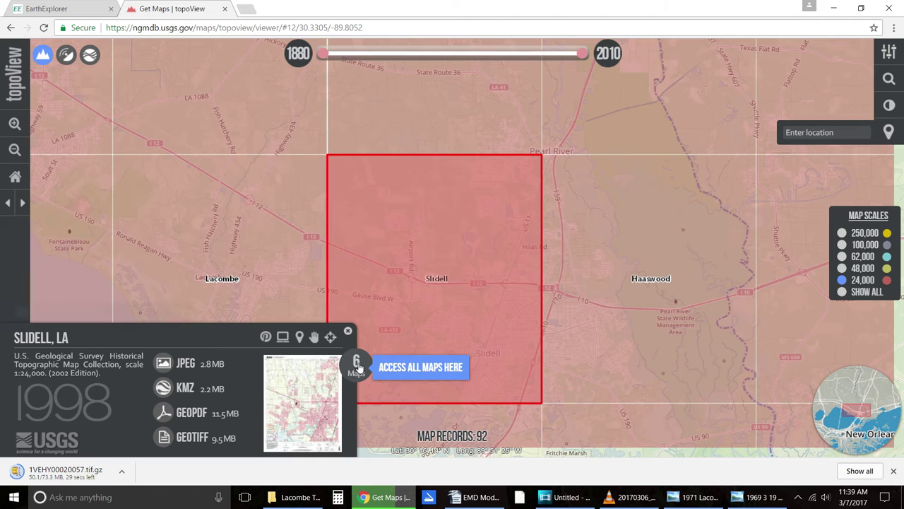
click(357, 365)
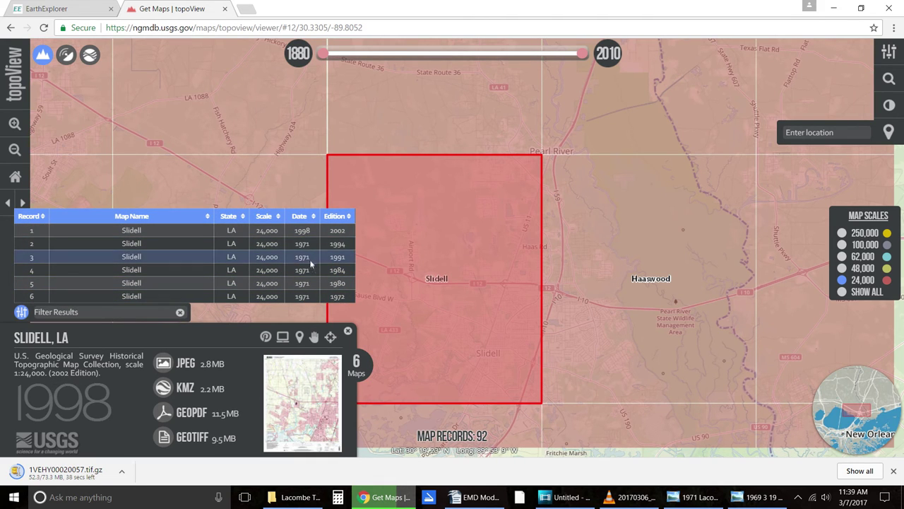
click(272, 297)
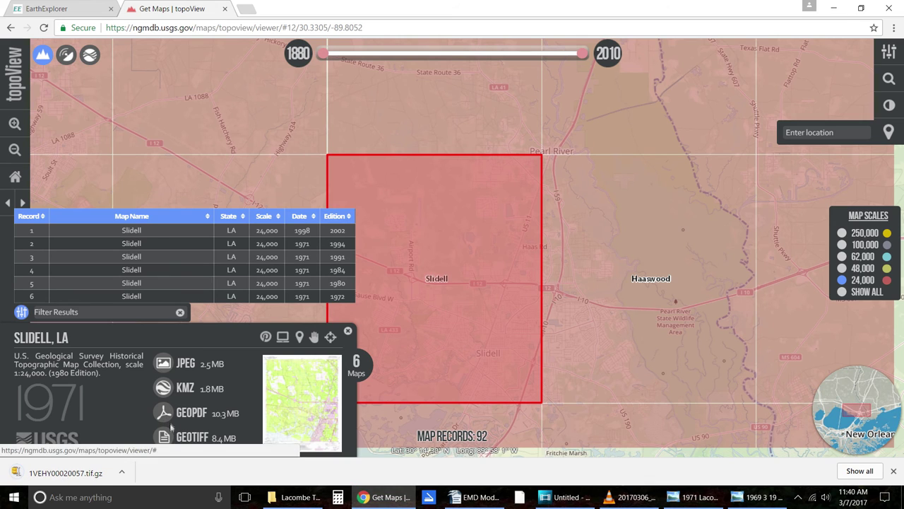
click(172, 366)
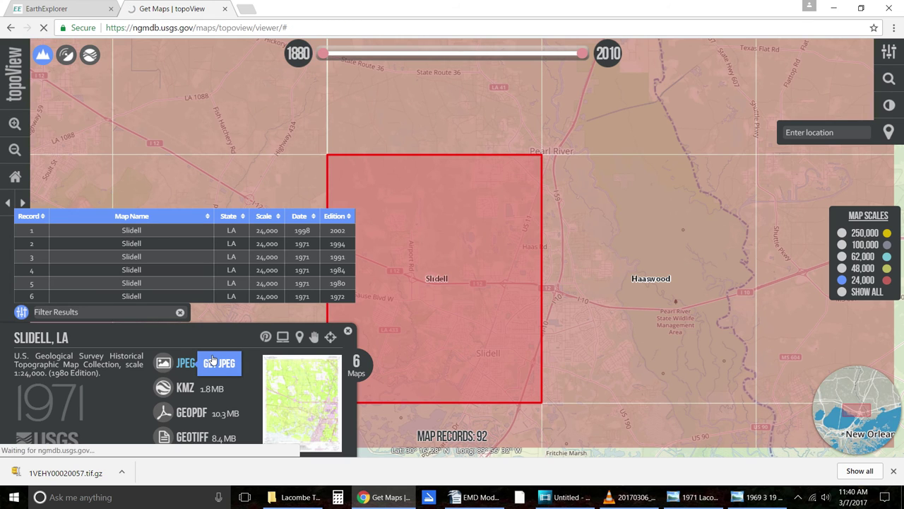